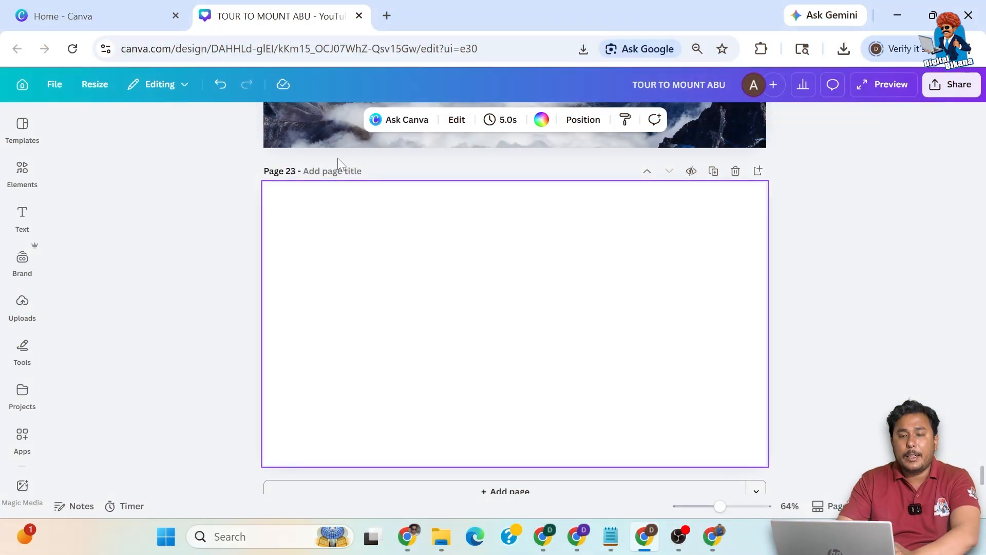
Add a heading reading "Digital Marketing" to the blank page 23
left_click(22, 172)
left_click(22, 221)
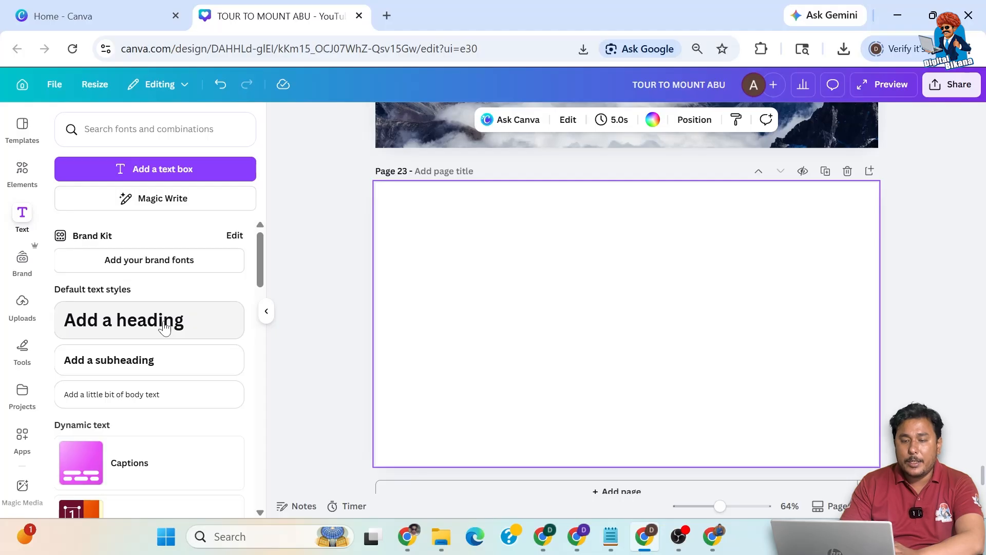
left_click(132, 332)
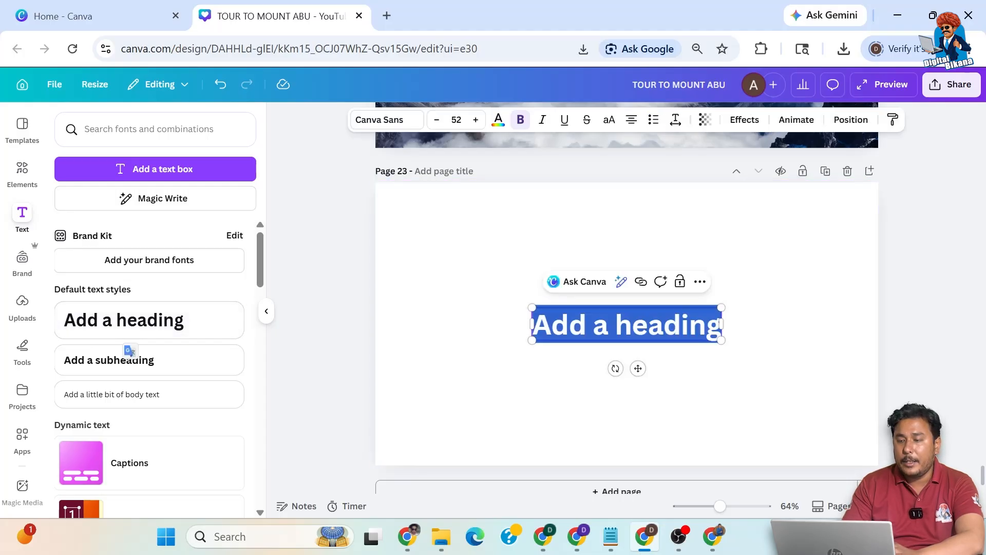
type("D")
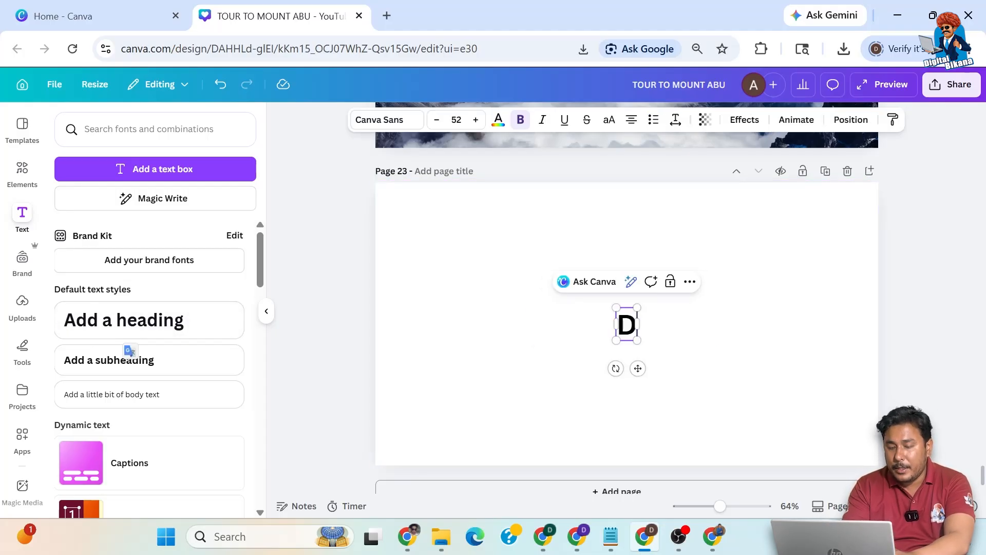
type("igi")
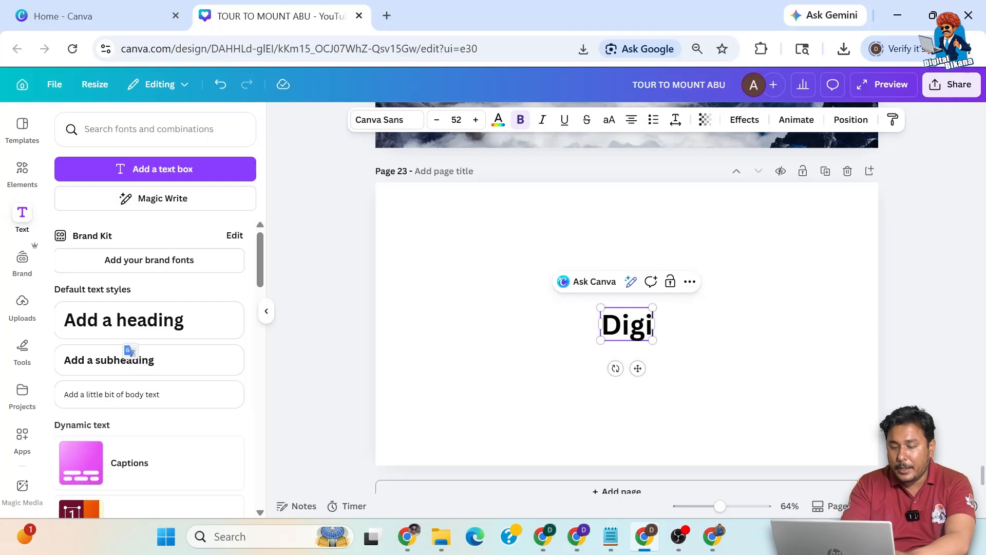
type("tal Marketing")
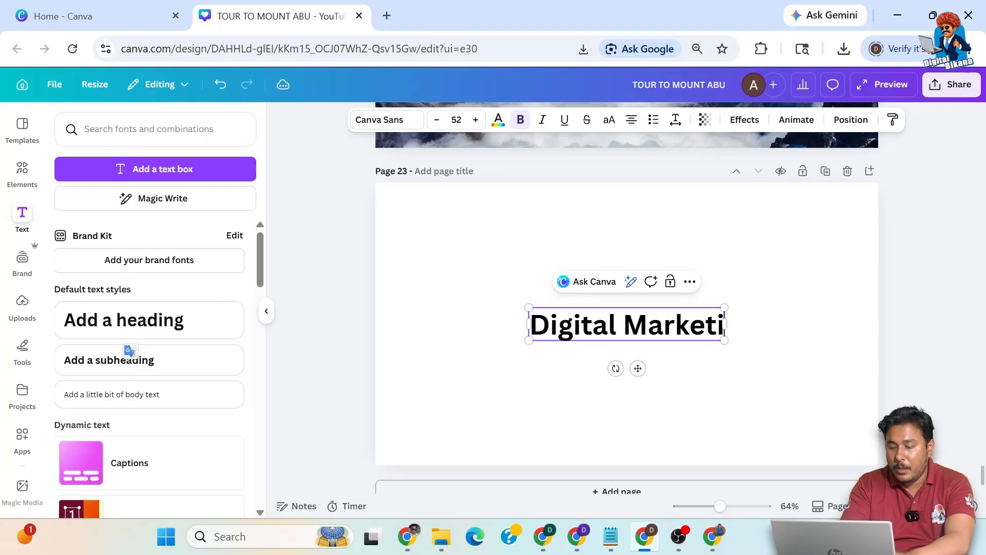
Search the fonts for "rush" and apply the Rushk font to the whole heading
key("ctrl+a")
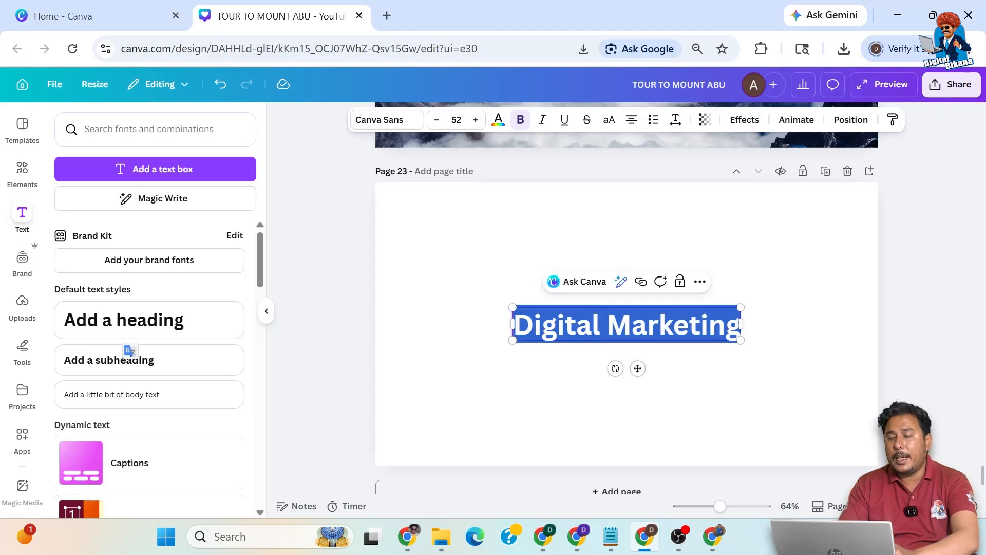
left_click(381, 119)
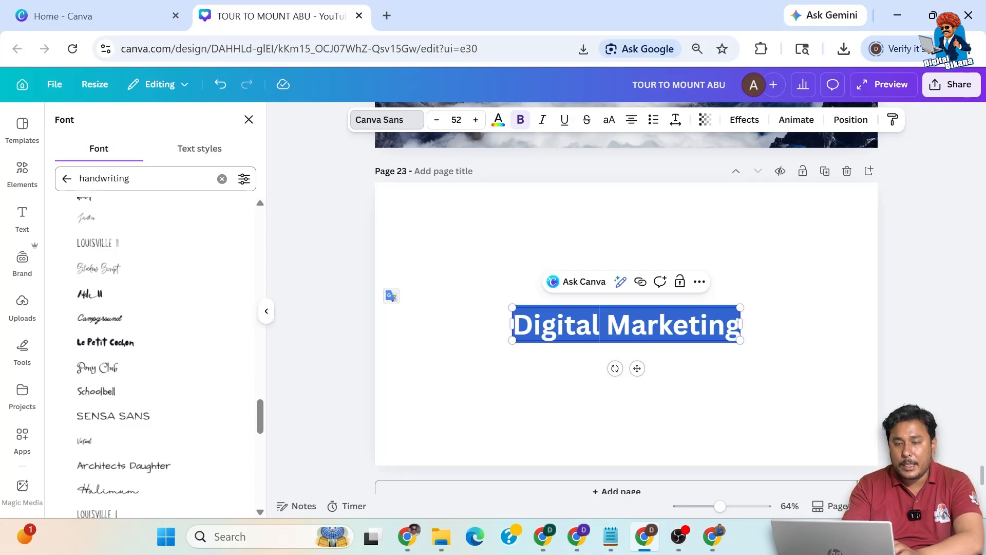
left_click(129, 179)
key("ctrl+a")
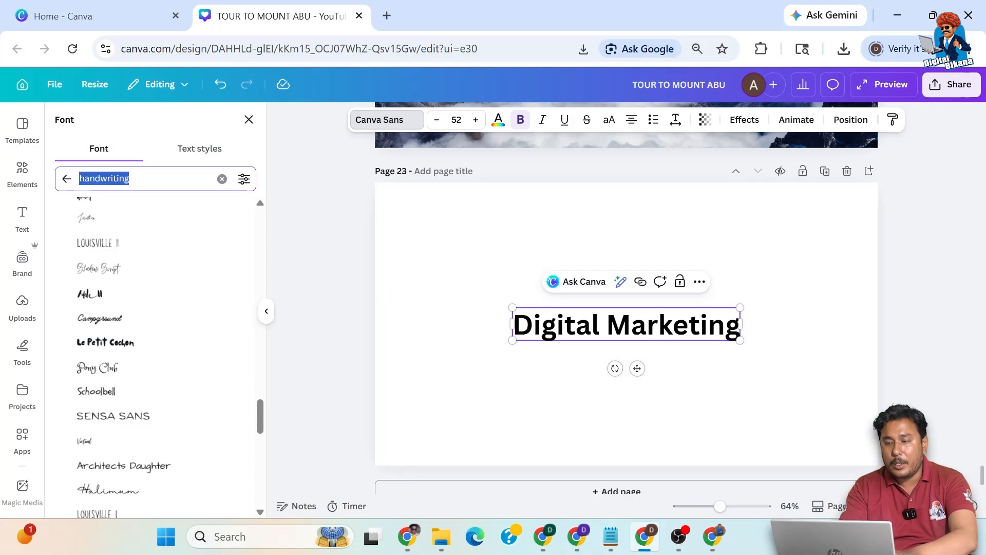
type("rus")
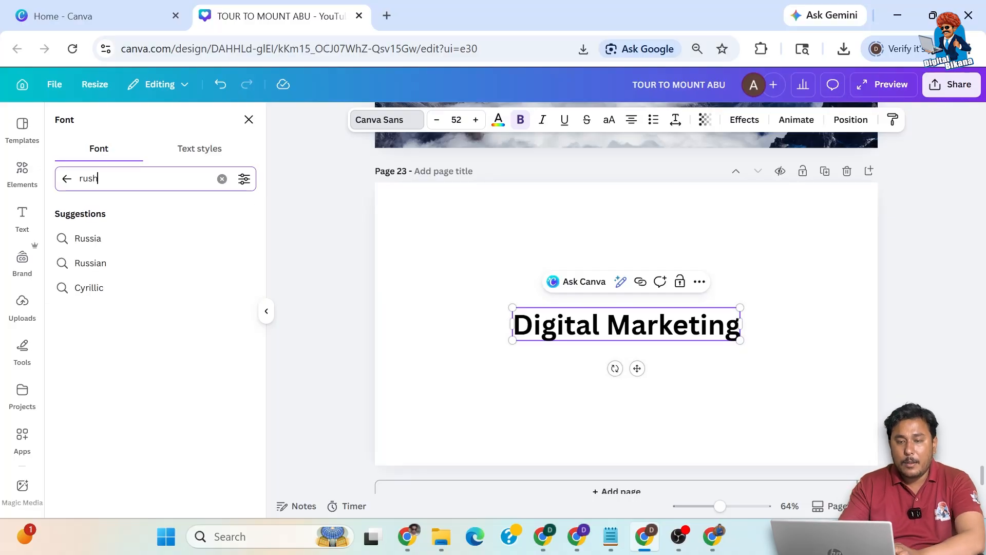
type("h")
key("Return")
left_click(99, 239)
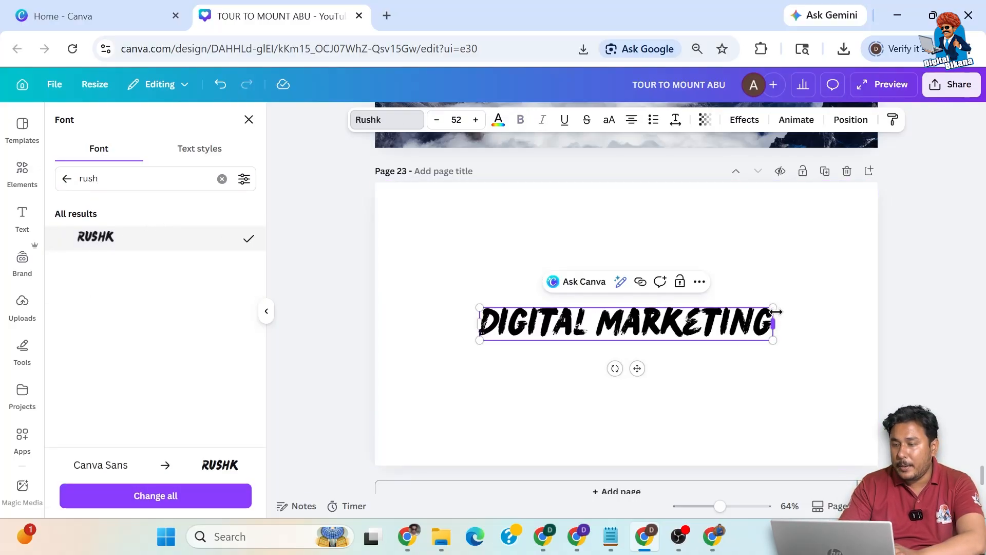
Enlarge the heading to size 59.1, tilt it diagonally upward, and place it across the page's upper-left corner
left_click_drag(773, 309, 812, 294)
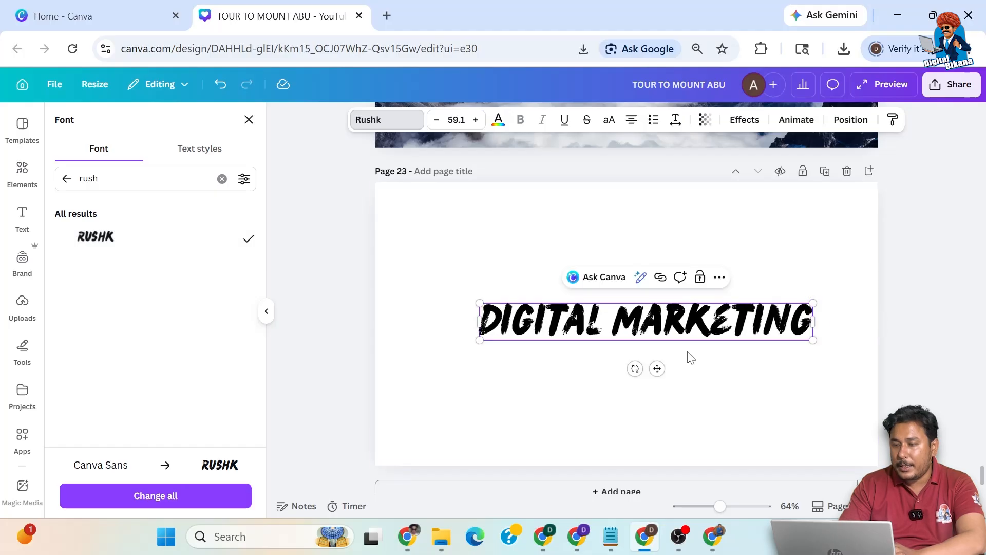
left_click_drag(635, 368, 417, 240)
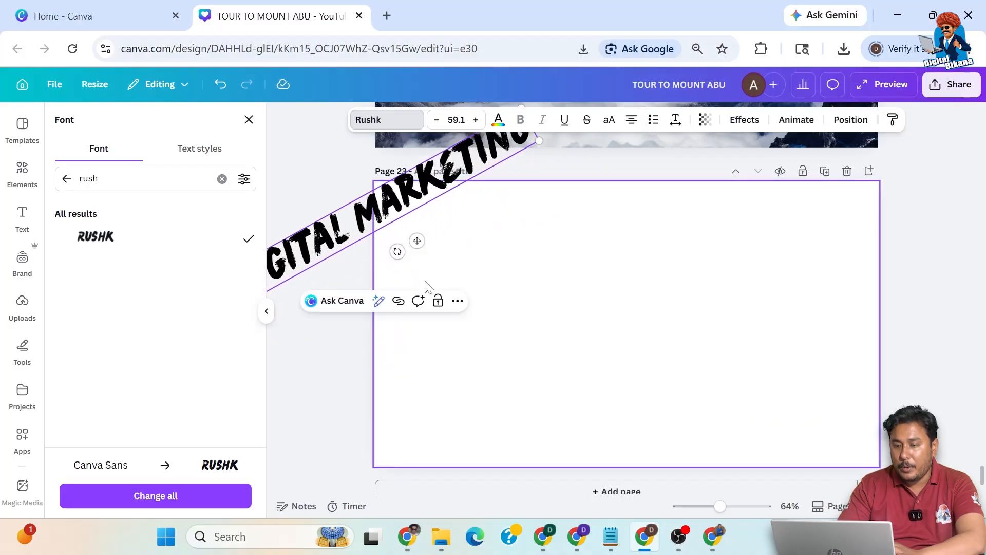
left_click(481, 237)
Duplicate the tilted heading and stack the copies as parallel diagonal rows below it, making four rows in all
left_click(409, 197)
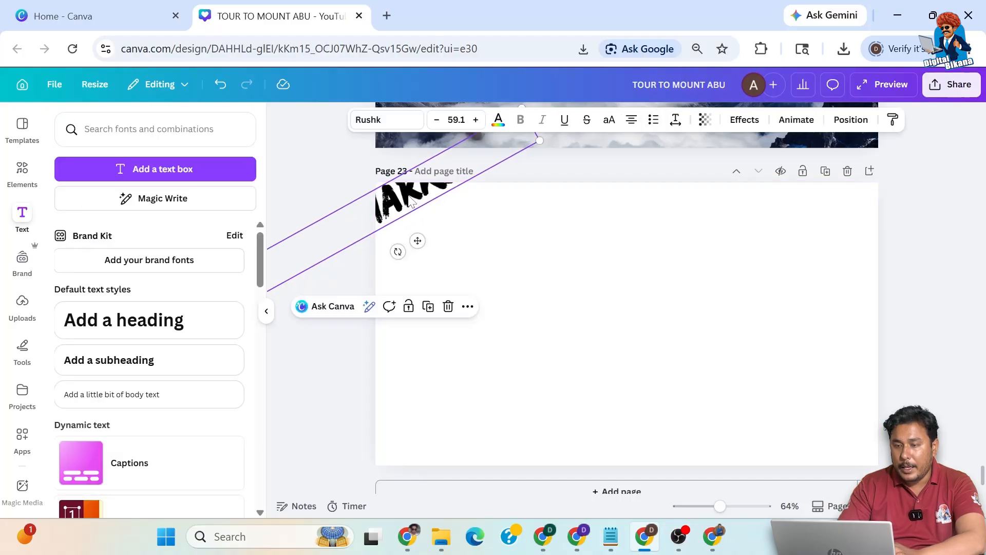
left_click(429, 307)
left_click_drag(423, 246, 508, 225)
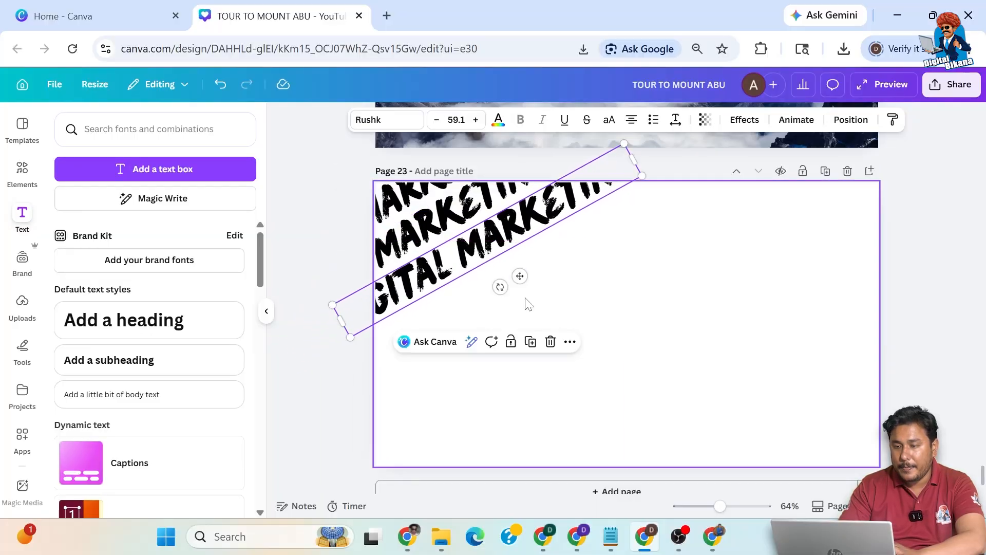
left_click(530, 342)
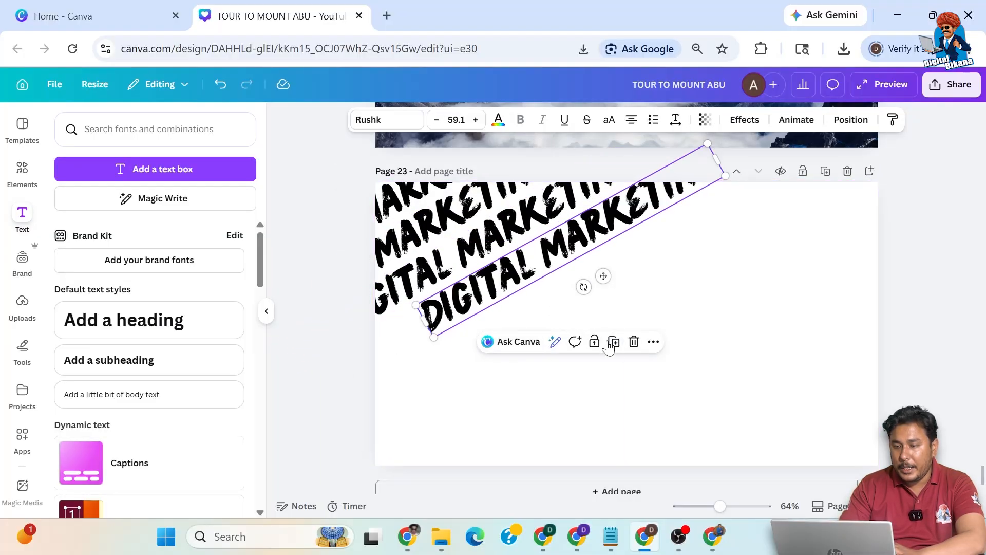
left_click(634, 342)
left_click(531, 342)
left_click(550, 244)
left_click_drag(547, 232, 573, 251)
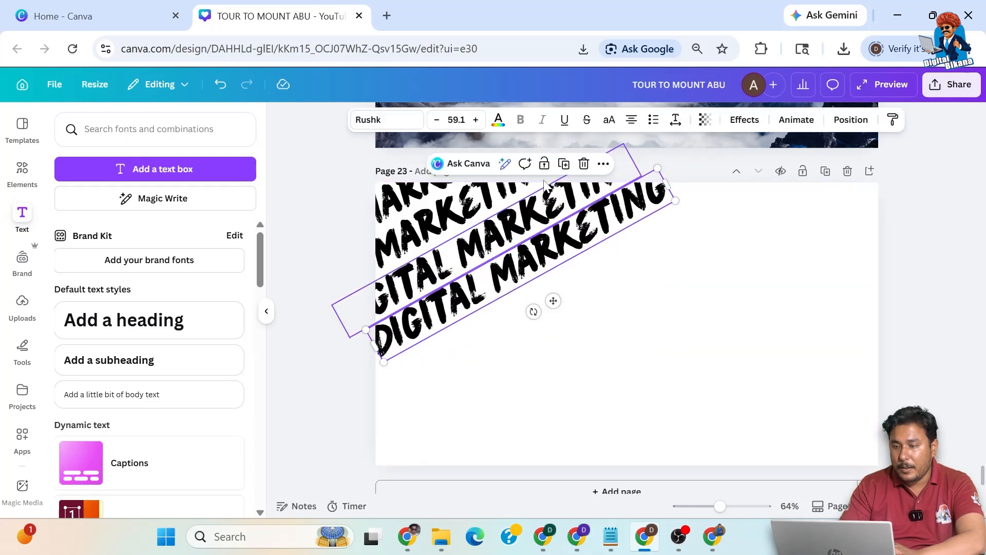
Duplicate the tilted text twice more to form a fifth row, with one copy extending it to the page's left edge
left_click(570, 170)
left_click_drag(569, 259, 660, 242)
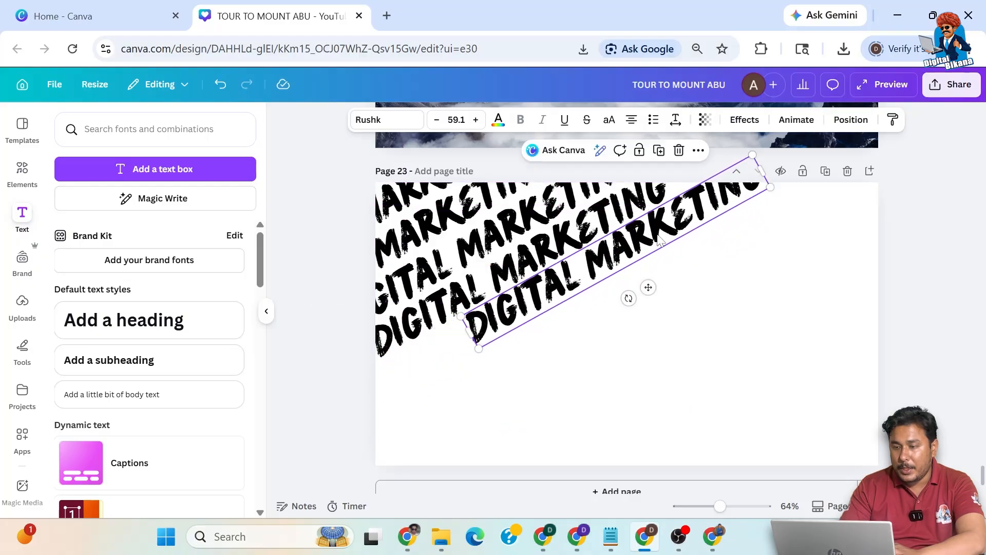
left_click(659, 151)
left_click_drag(586, 306, 301, 429)
left_click(529, 374)
left_click(455, 338)
left_click_drag(455, 338, 455, 333)
left_click(554, 327)
Group the two text pieces that make up the lowest diagonal row
left_click(462, 337)
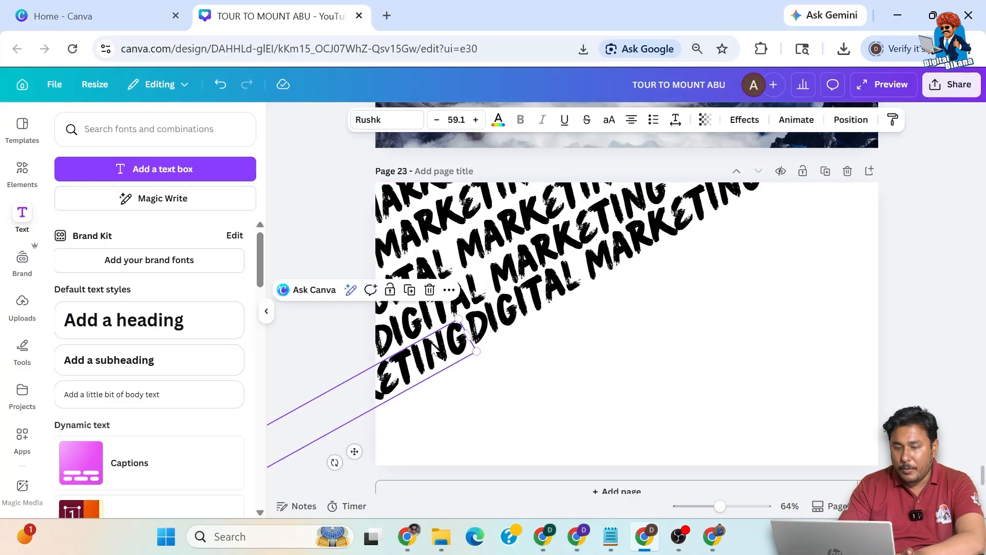
left_click(570, 290, "shift")
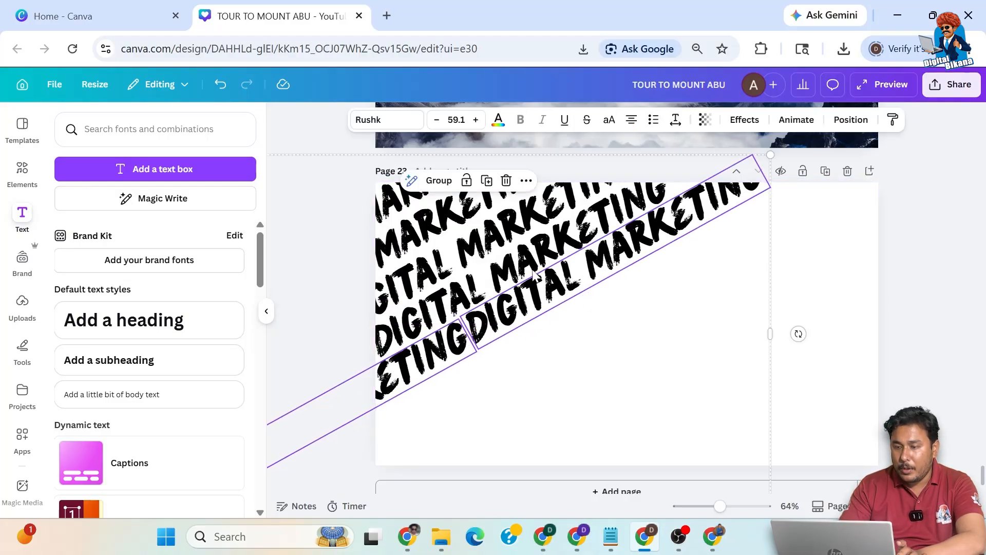
left_click(439, 180)
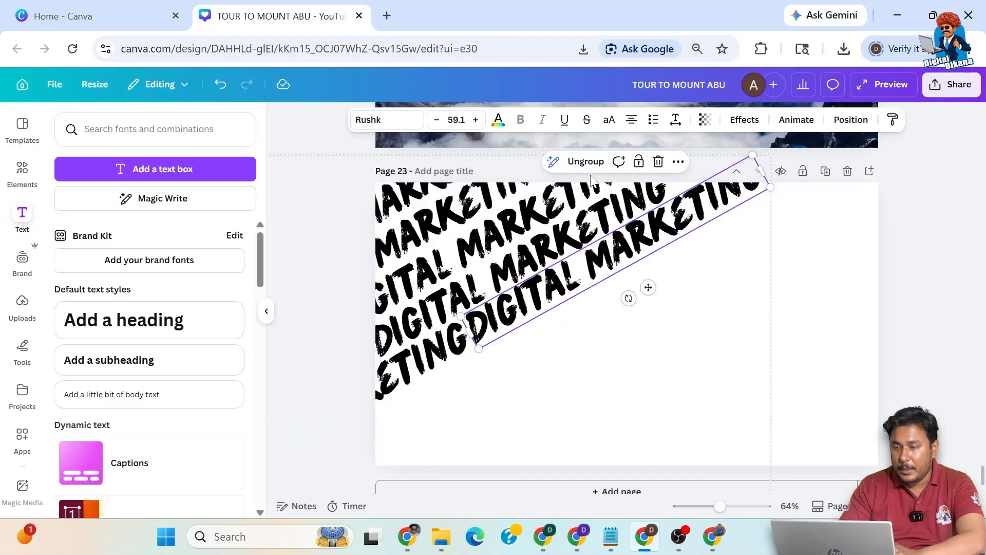
left_click(832, 258)
Duplicate the grouped row repeatedly and place the copies as further parallel rows, each offset below the previous one
left_click(652, 245)
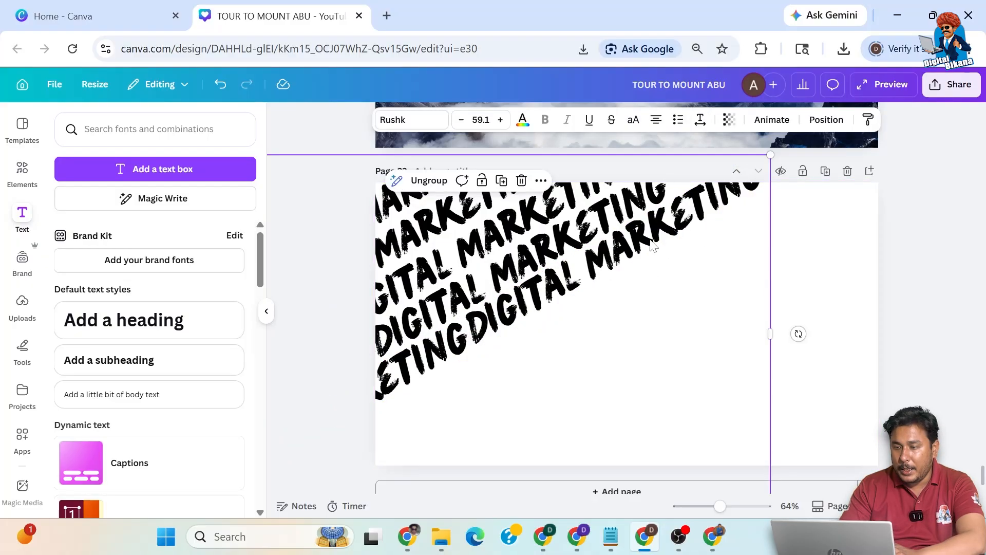
left_click(506, 183)
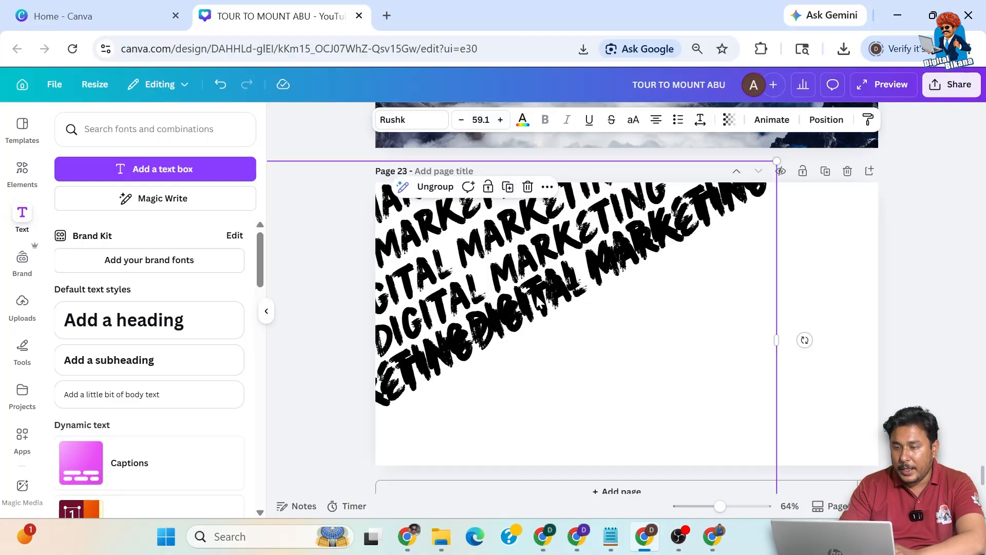
left_click_drag(594, 338, 599, 309)
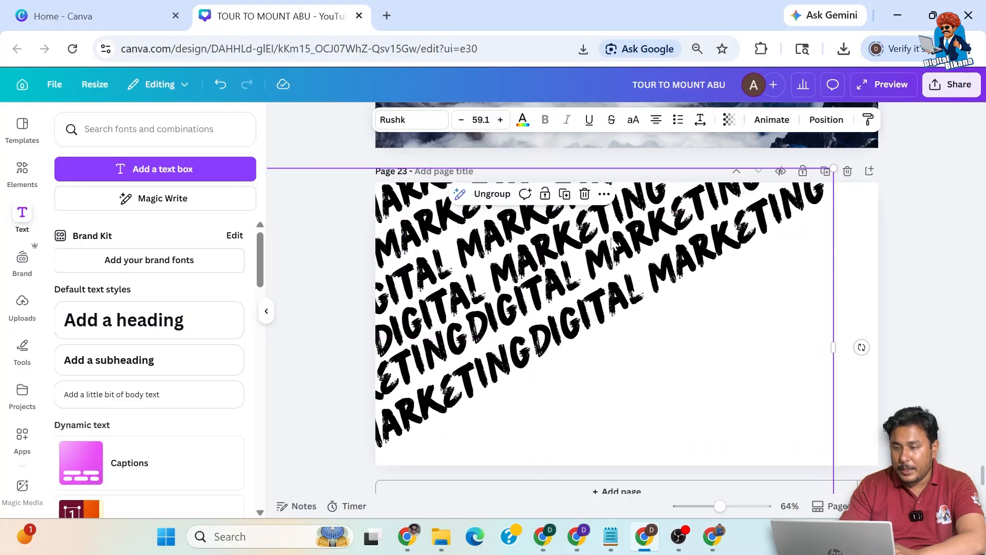
left_click(566, 195)
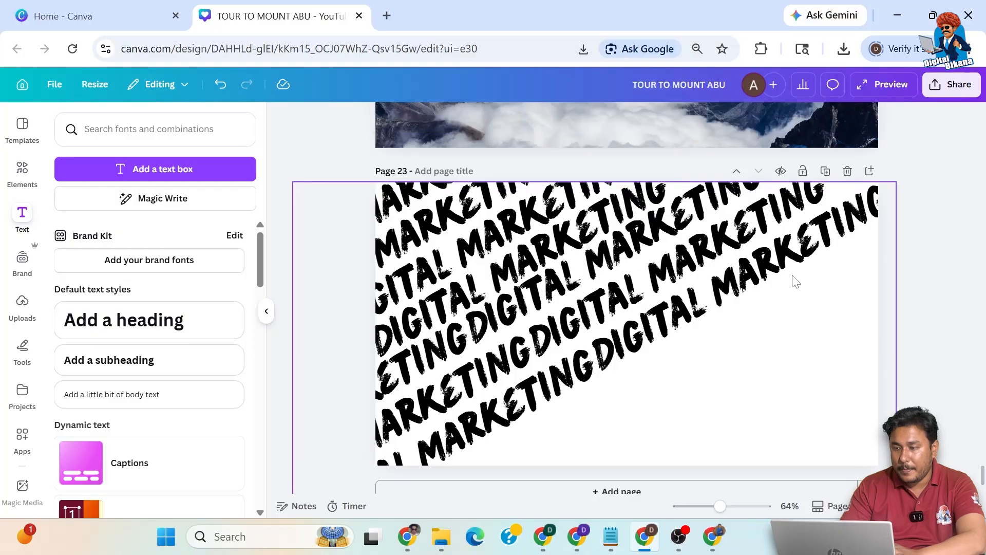
left_click(629, 158)
left_click_drag(709, 314, 772, 314)
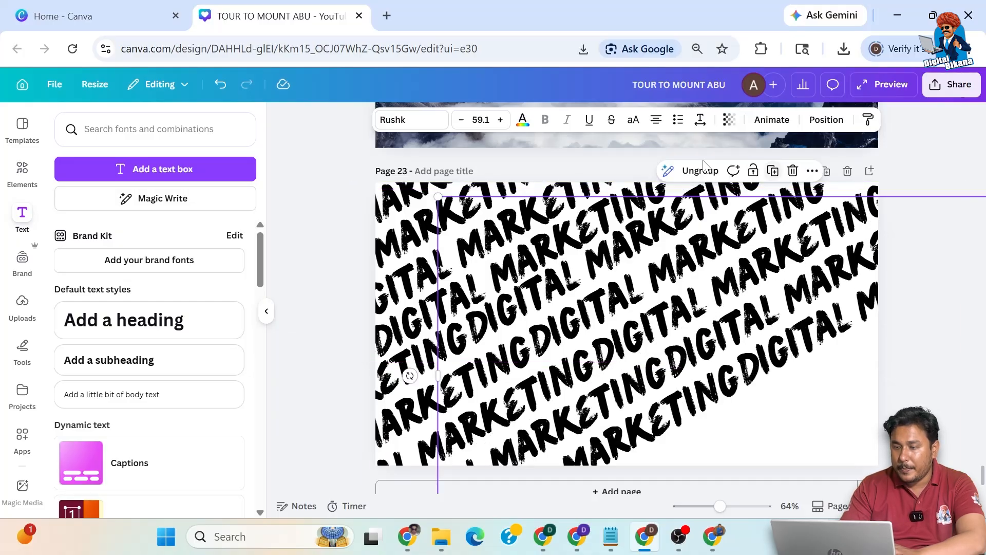
Realign the lowest row and add more duplicates of the group to fill the page's lower-right corner with diagonal text
left_click_drag(740, 351, 823, 313)
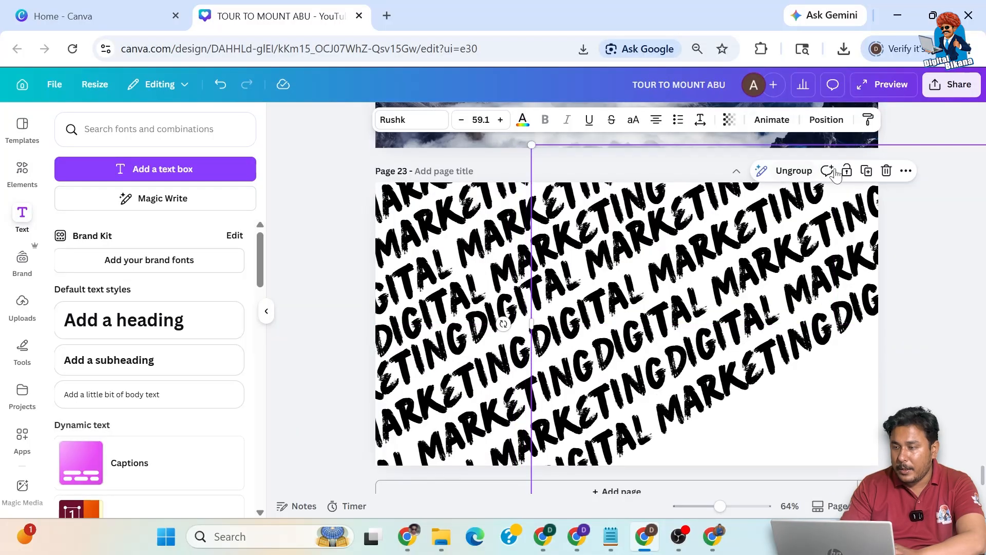
left_click(867, 171)
left_click_drag(803, 384, 755, 414)
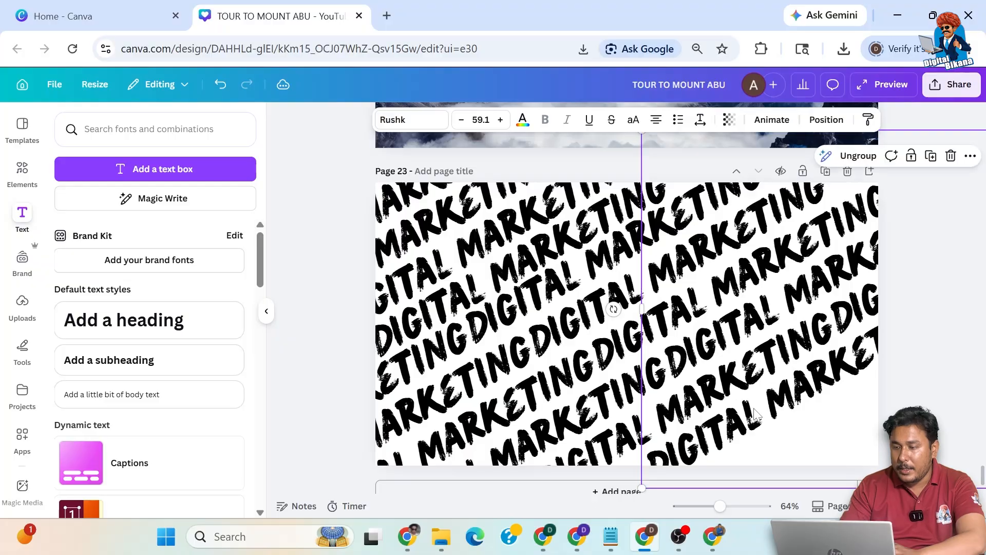
left_click(931, 163)
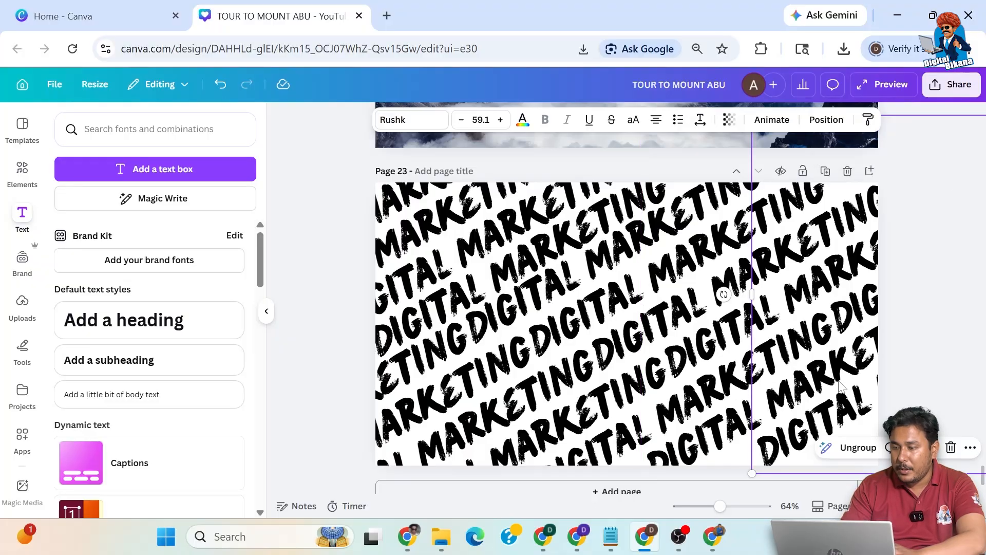
left_click_drag(834, 415, 786, 434)
left_click(931, 166)
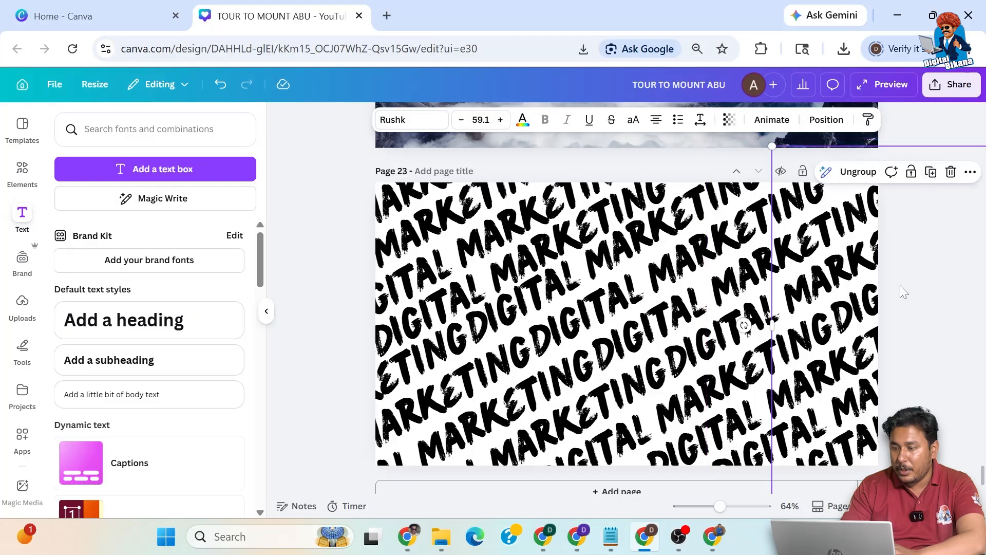
left_click(352, 267)
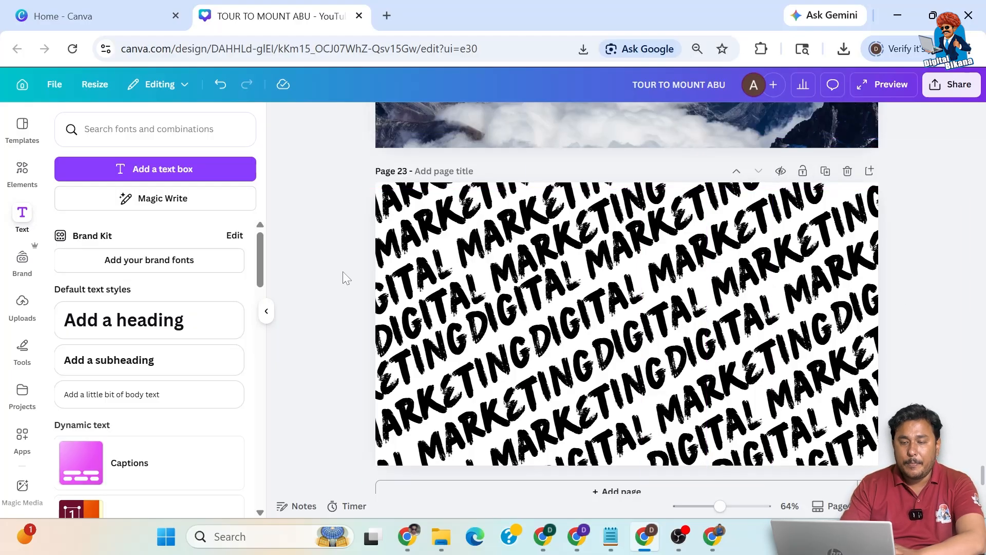
Search the photo elements for "laptop woman"
left_click(22, 172)
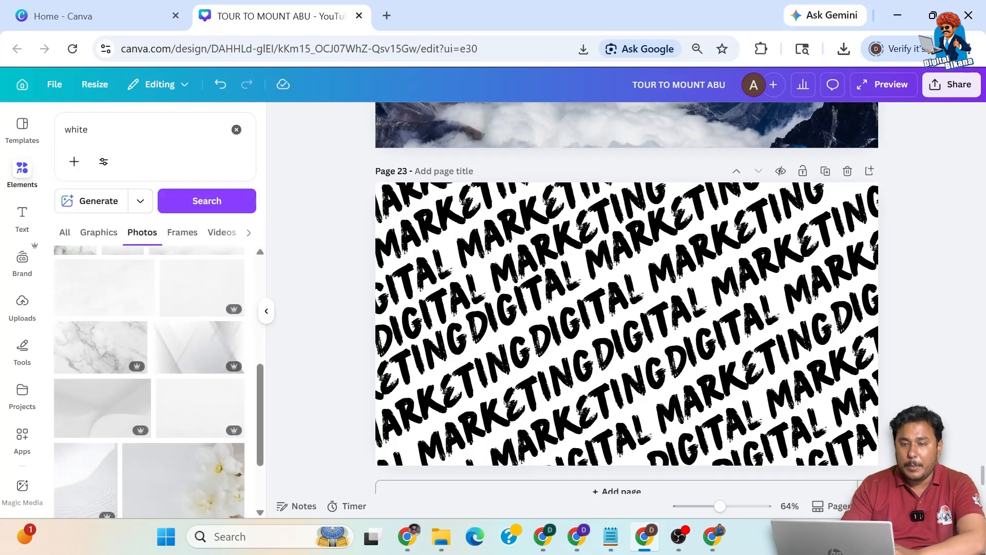
type("lap")
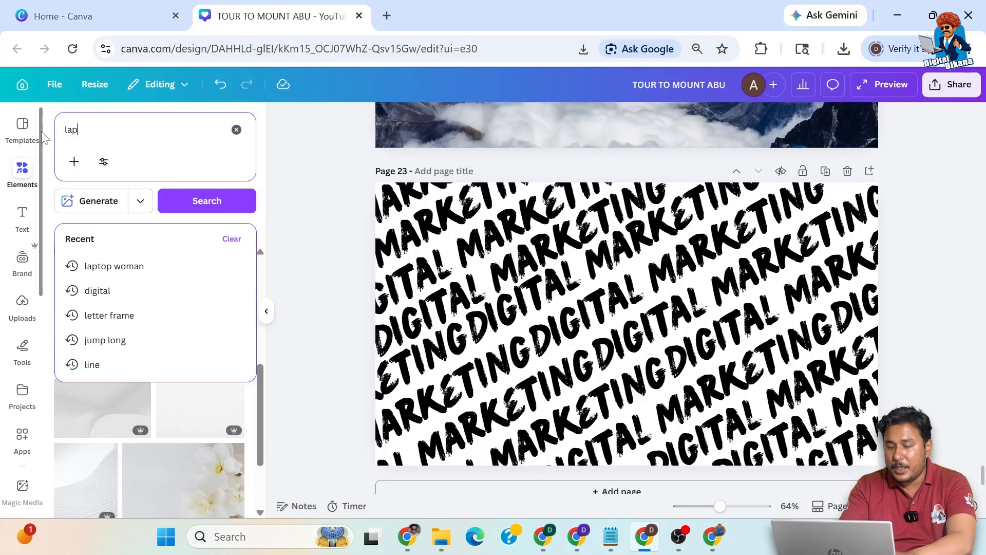
type("top wpma")
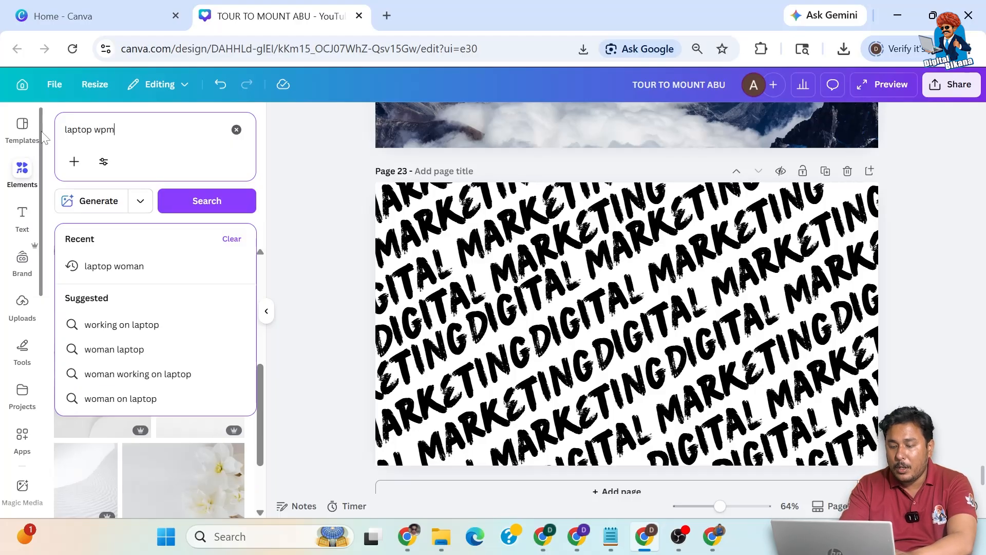
key("BackSpace")
key("BackSpace")
key("BackSpace")
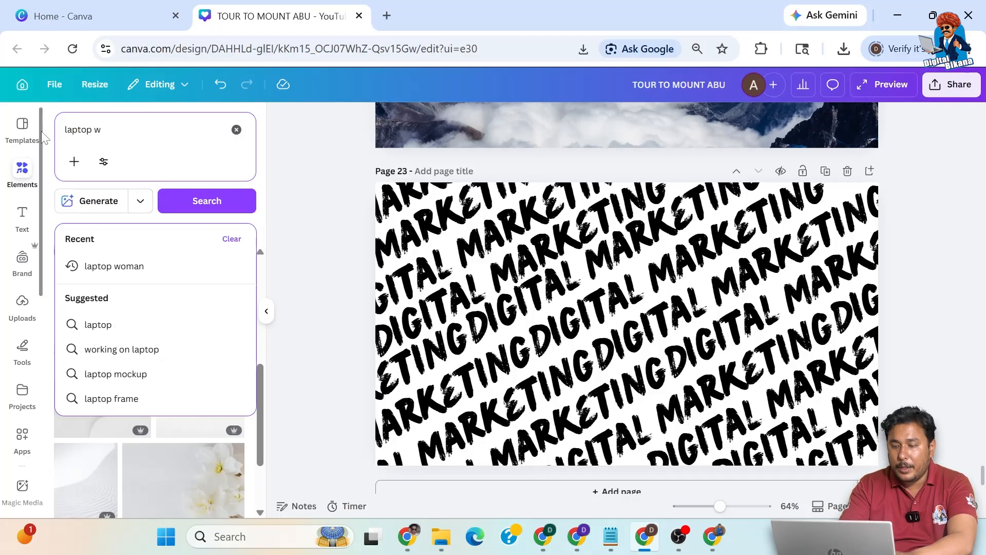
type("oman")
key("Return")
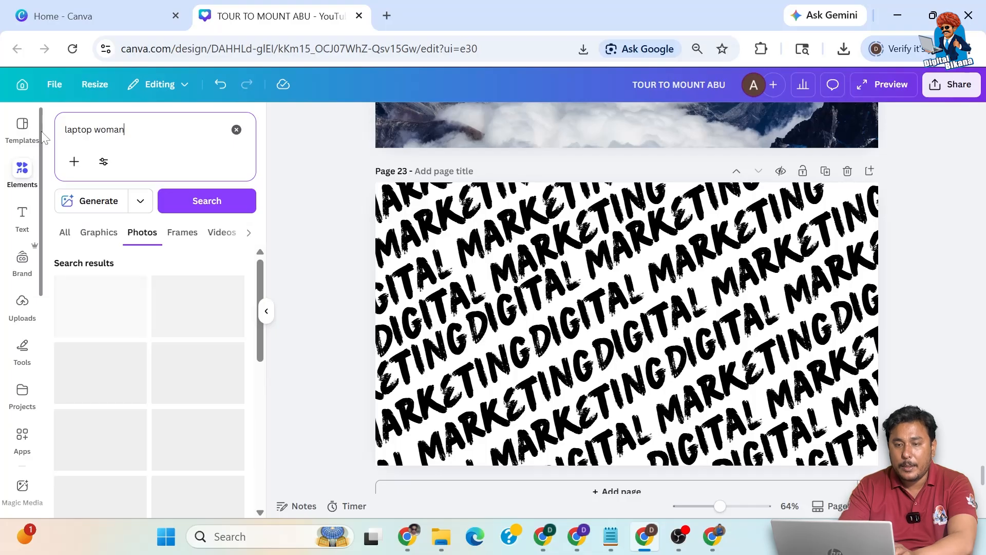
Add the photo of the woman in a maroon blazer as a background-free cutout, enlarged to nearly the full page height
left_click(76, 322)
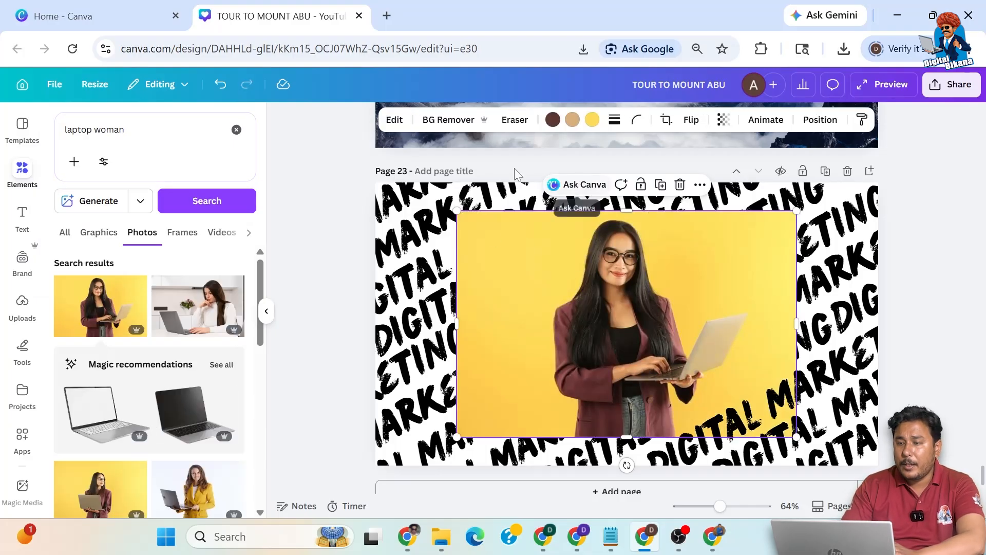
left_click(448, 121)
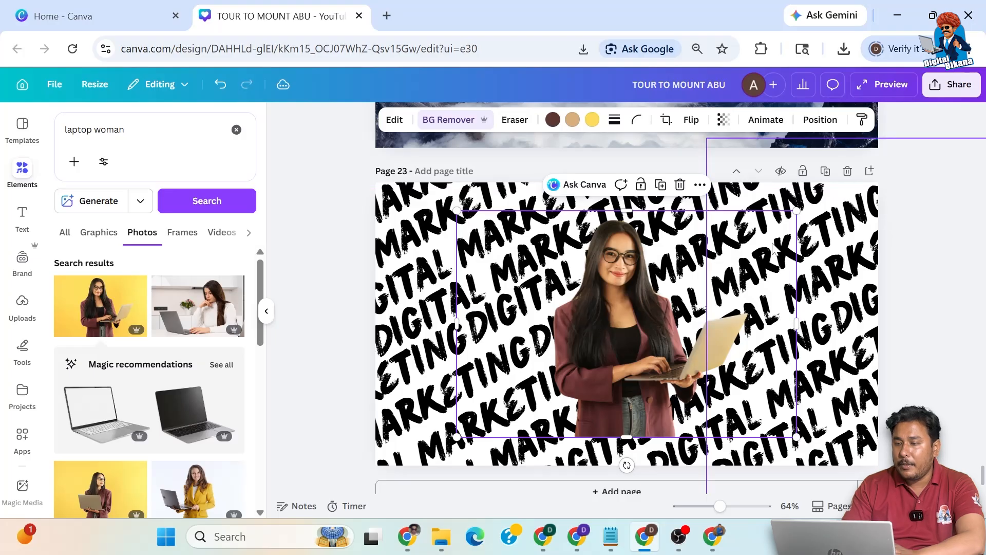
left_click_drag(796, 211, 834, 186)
left_click_drag(456, 437, 409, 468)
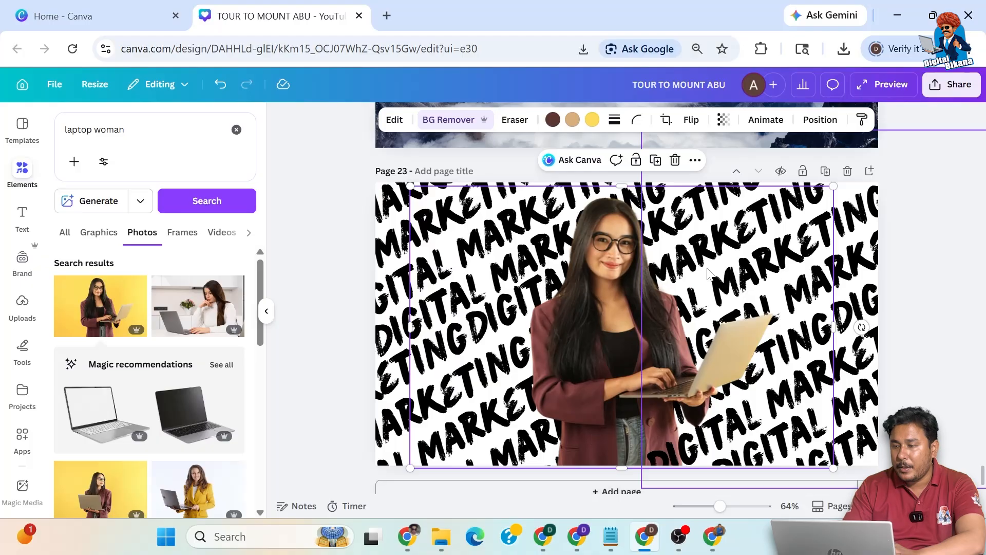
Bring the woman cutout to the front so it sits above all the diagonal text rows
left_click(695, 160)
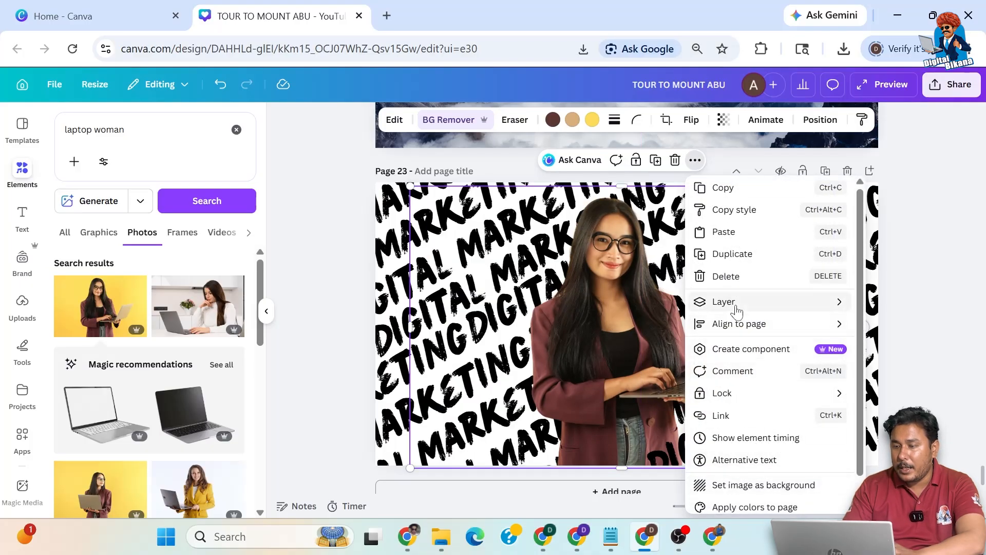
mouse_move(739, 308)
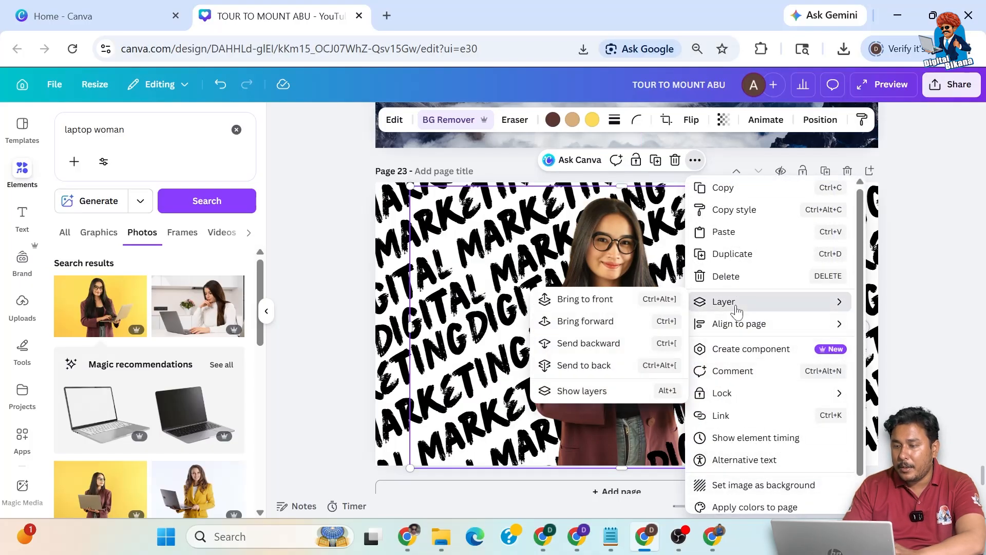
left_click(586, 299)
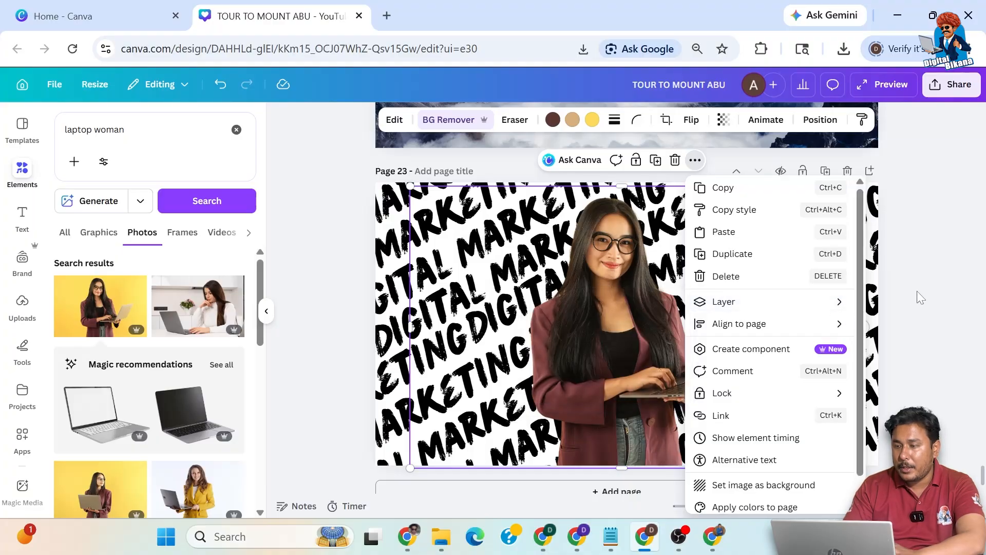
left_click(920, 296)
Apply the Outline shadow effect to the woman cutout
left_click(608, 303)
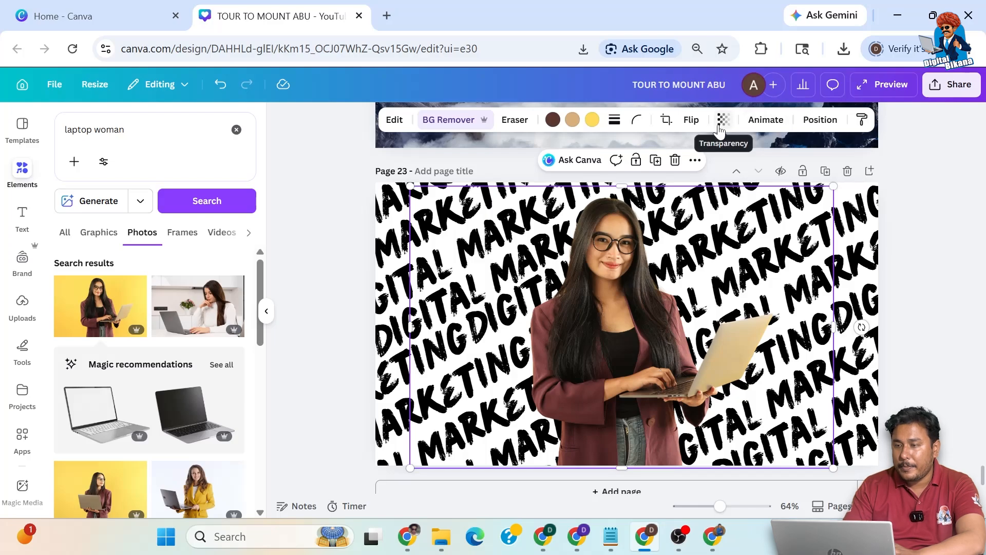
left_click(395, 120)
scroll(143, 407, "down", 5)
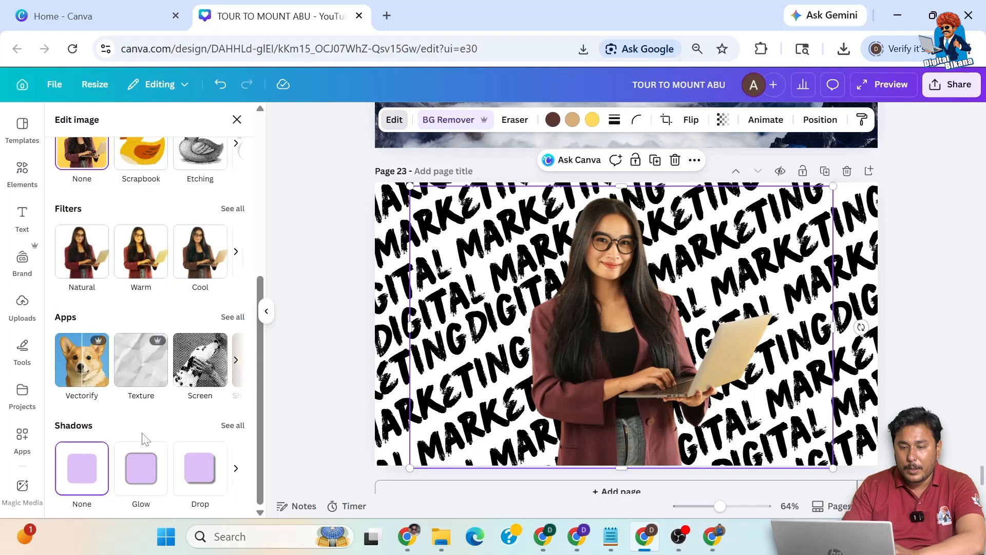
left_click(241, 427)
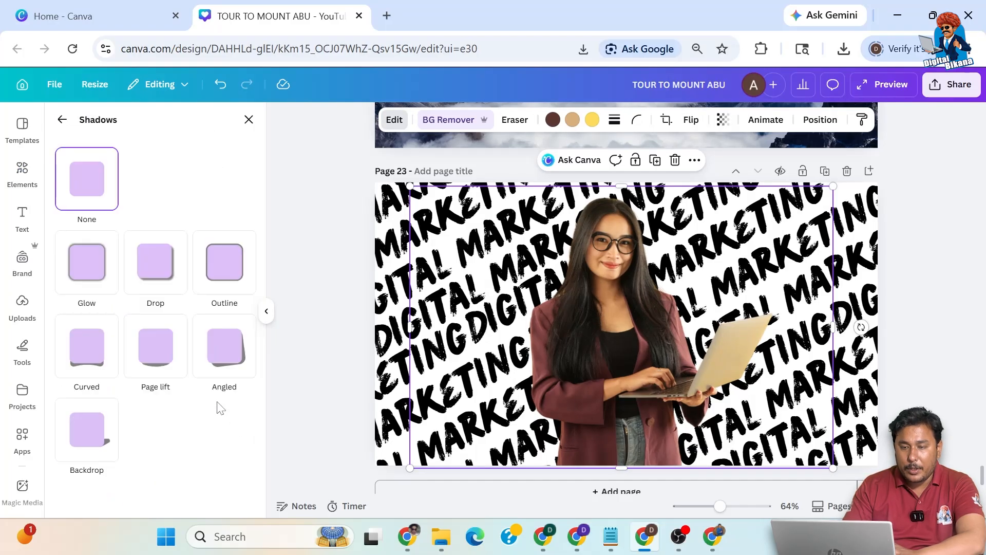
left_click(227, 287)
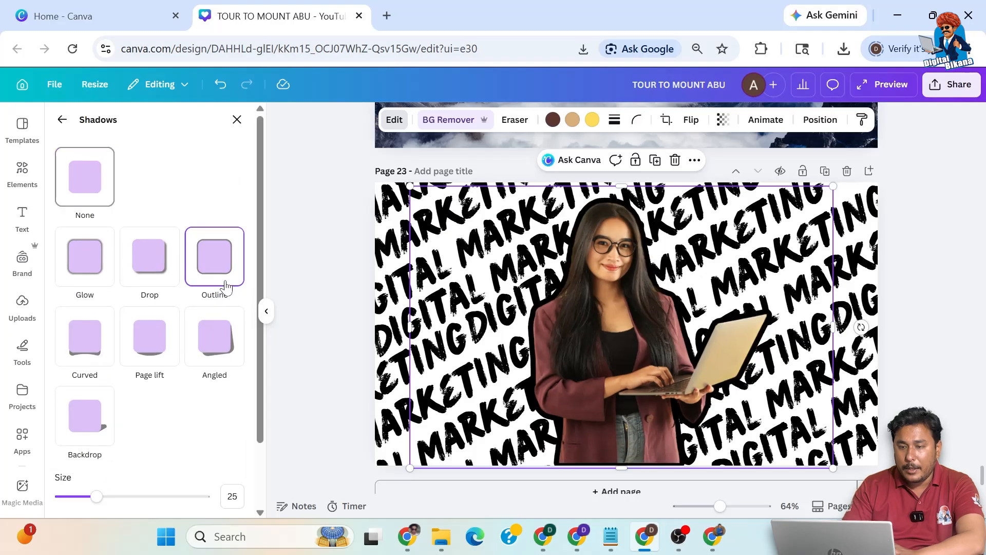
Set the cutout's outline color to bright yellow, about #FEDE09
scroll(172, 439, "down", 2)
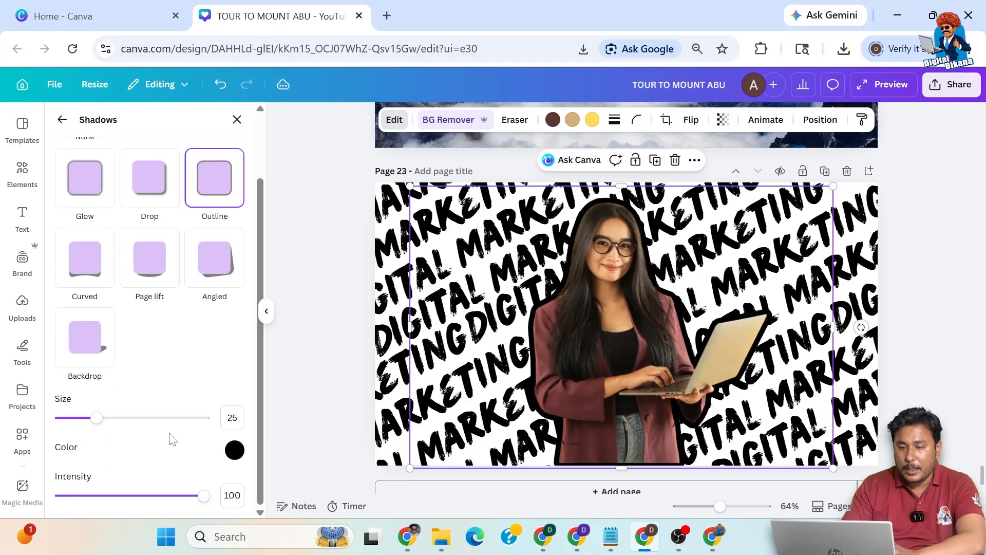
left_click(234, 451)
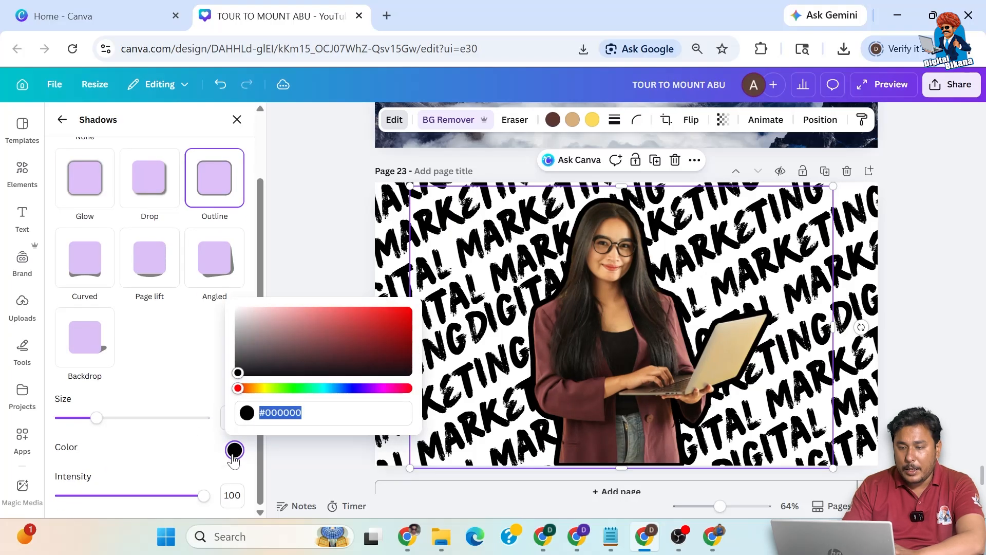
left_click_drag(238, 389, 404, 309)
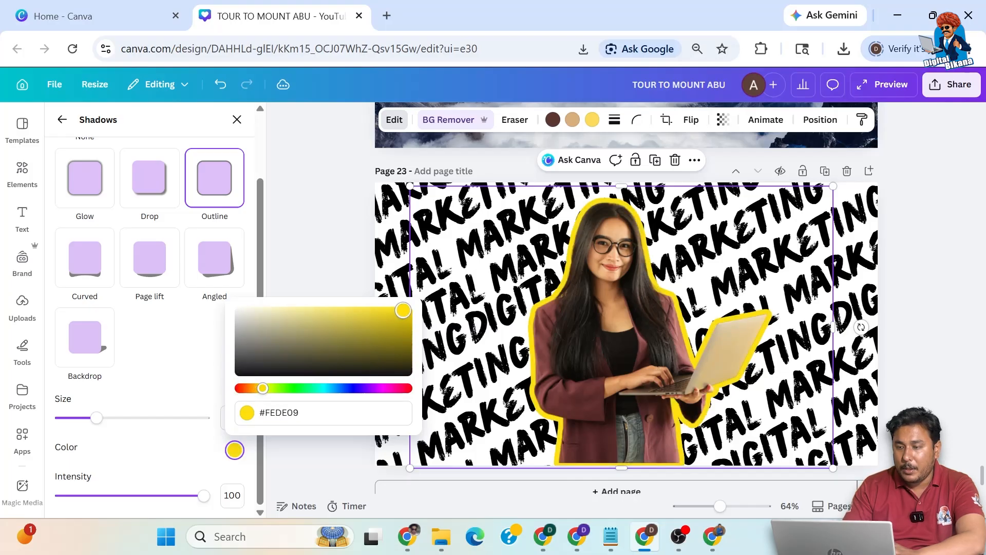
left_click(178, 392)
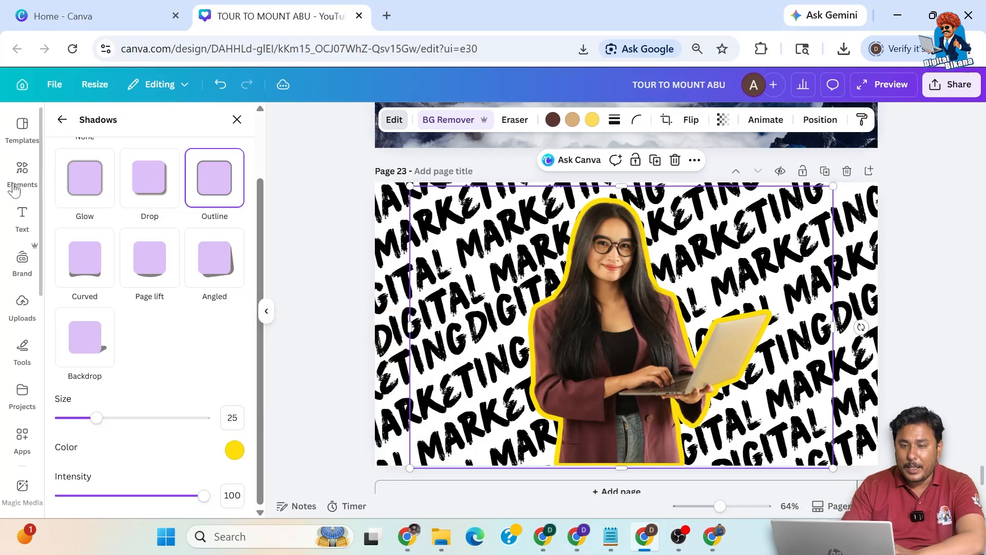
left_click(236, 119)
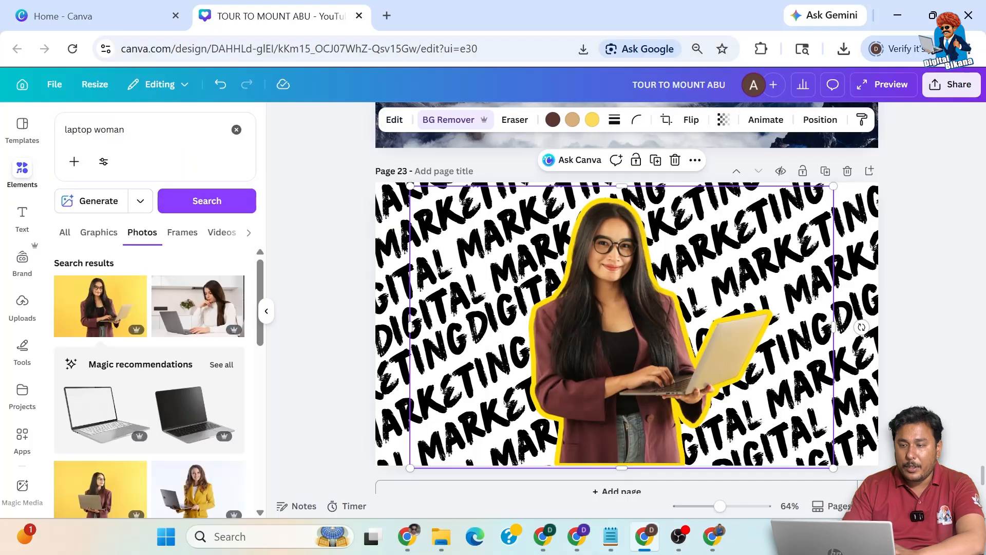
Search the graphics for "circle lines" and add the blue circle made of diagonal stripes to the page
left_click(95, 130)
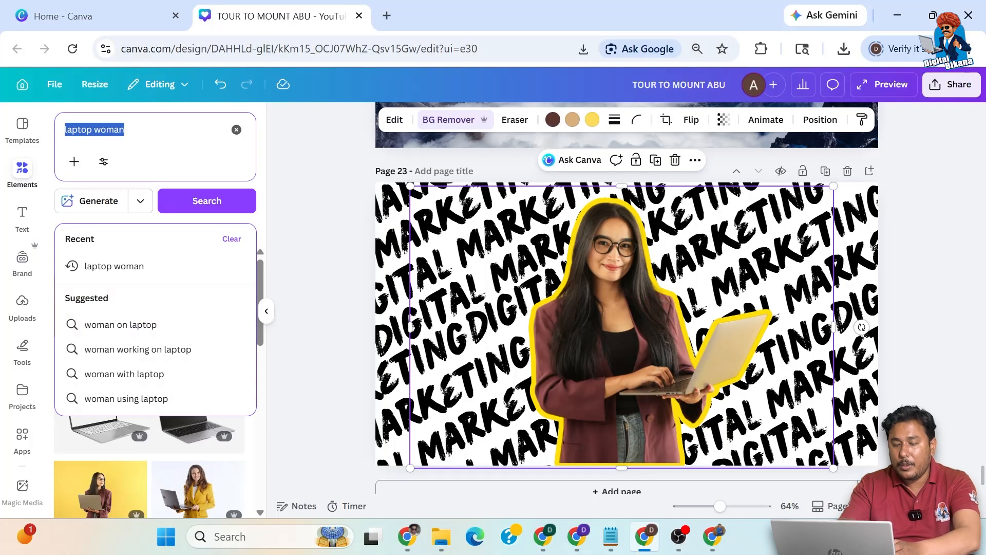
type("circle li")
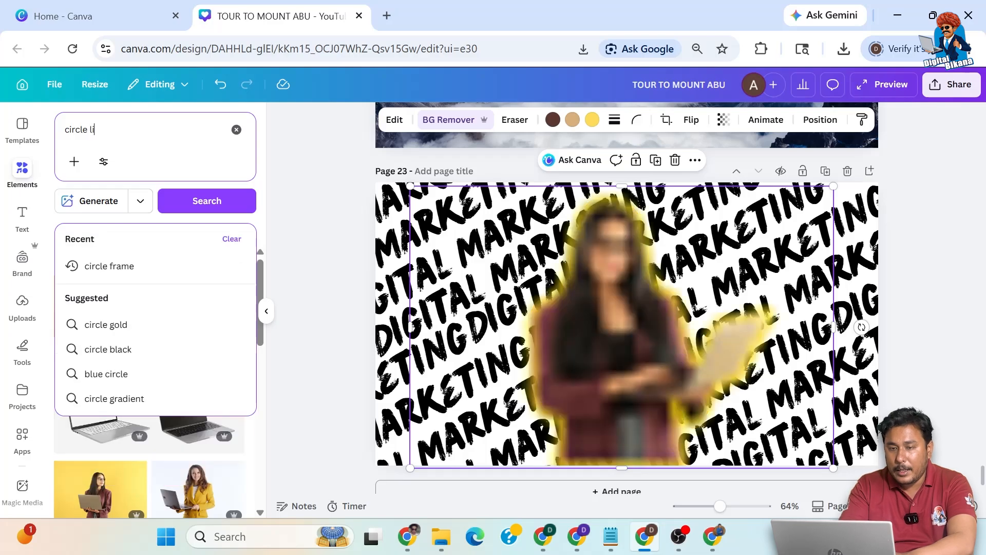
type("nes")
key("Return")
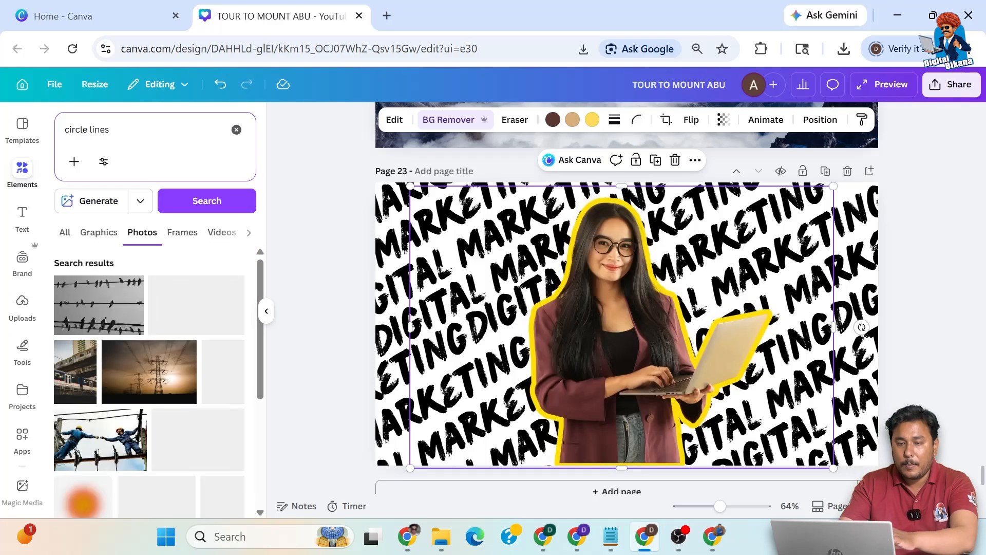
left_click(98, 233)
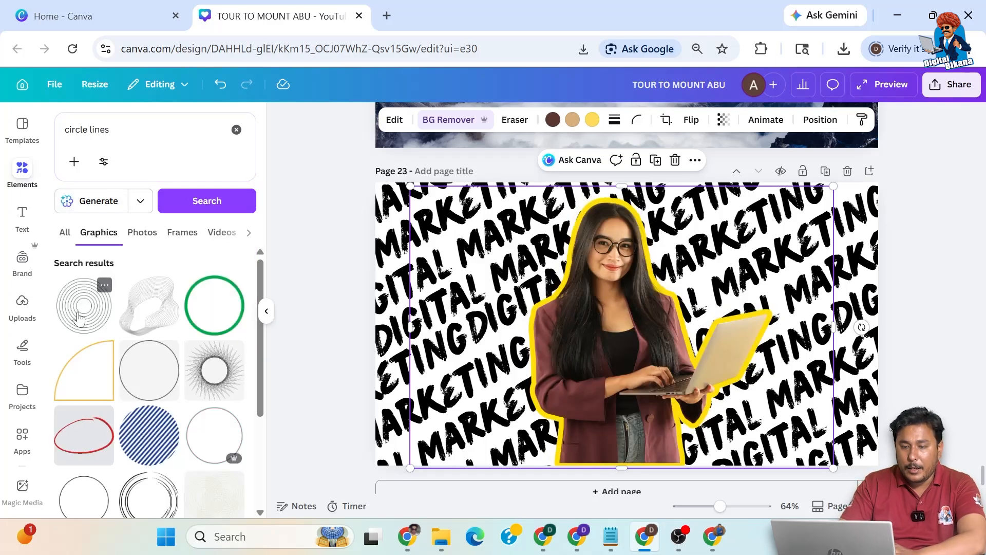
left_click(160, 453)
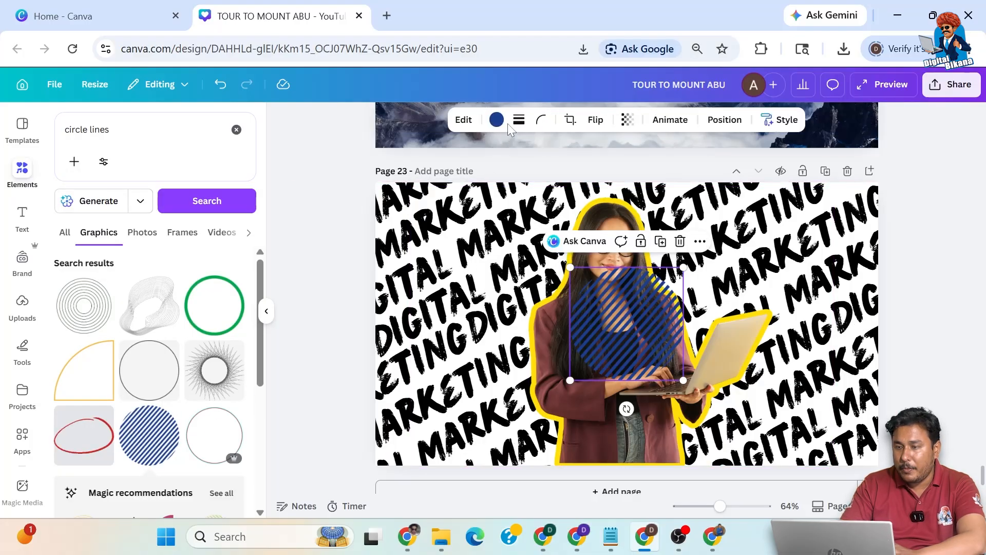
Recolor the striped circle with the yellow sampled from the woman's outline
left_click(496, 119)
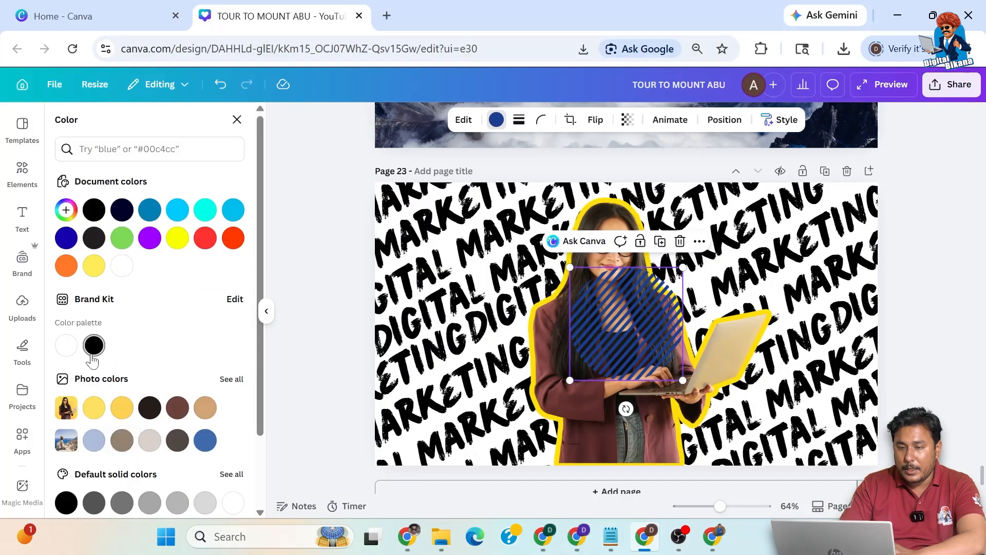
left_click(65, 210)
left_click(239, 346)
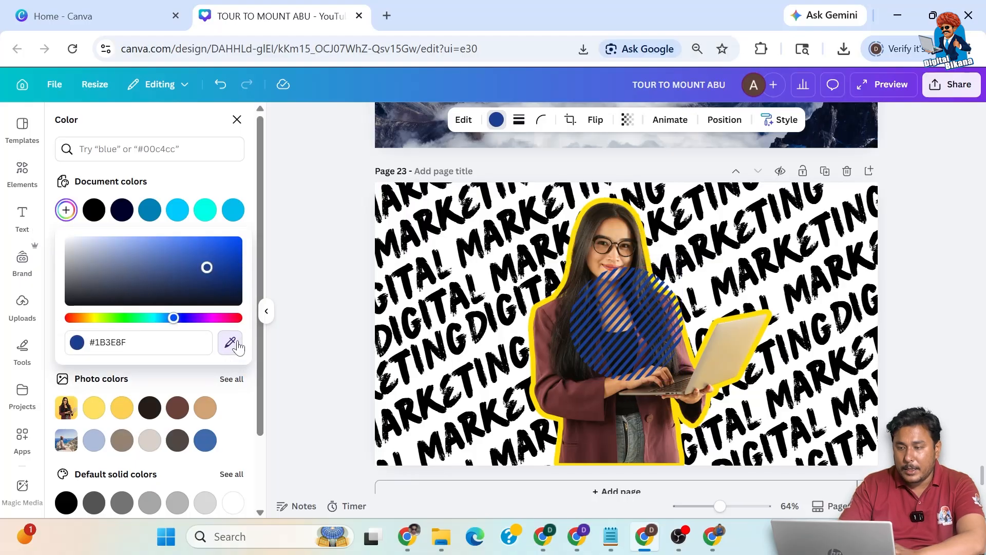
left_click(546, 304)
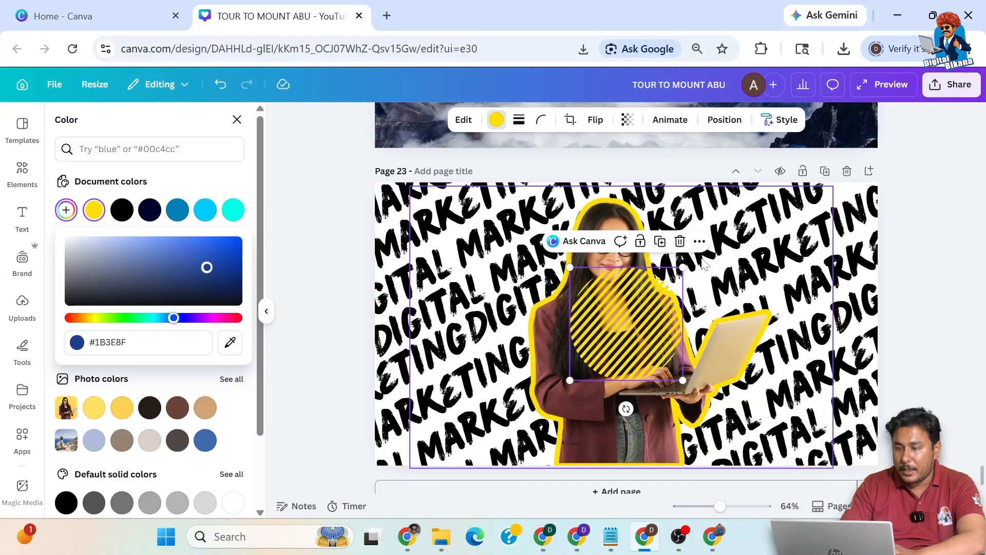
Enlarge the striped circle to most of the page height and center it over the woman's head and torso
left_click_drag(683, 267, 764, 223)
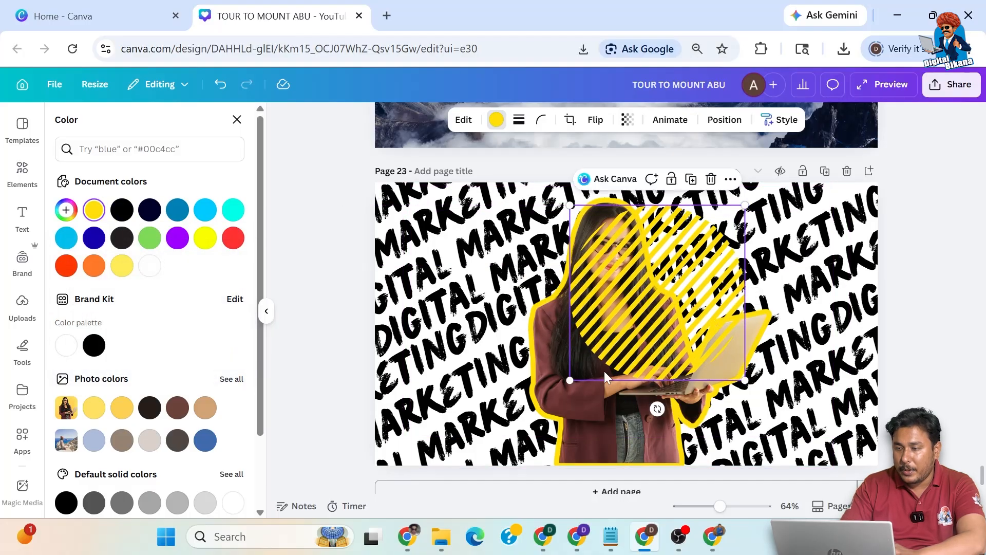
left_click_drag(571, 380, 498, 452)
left_click_drag(637, 354, 634, 336)
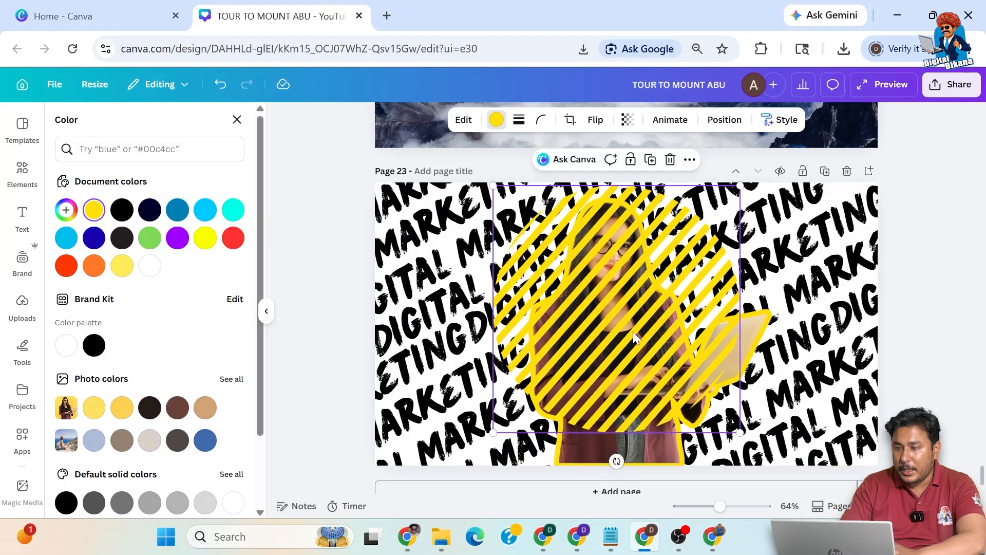
Send the striped circle backward one layer so it sits behind the woman cutout
left_click(691, 161)
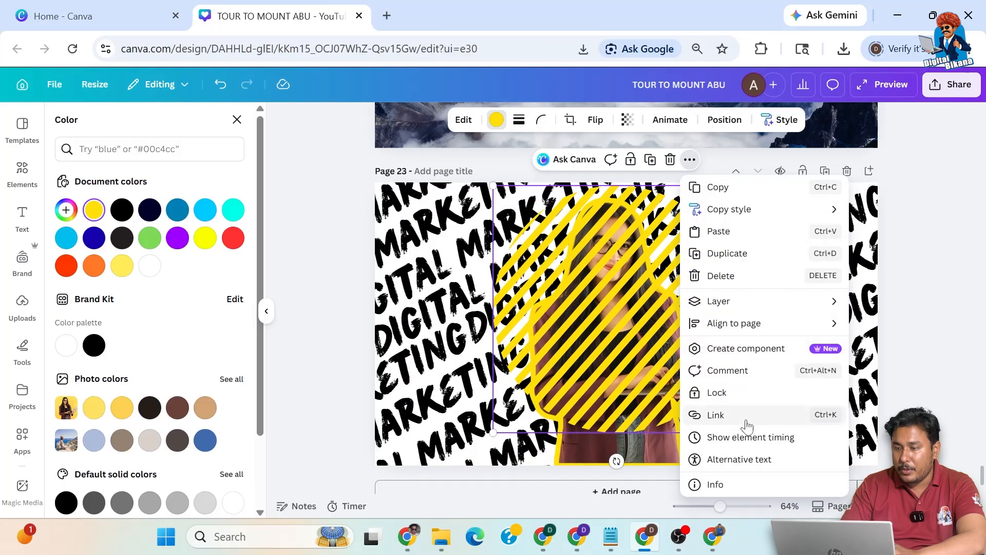
mouse_move(730, 307)
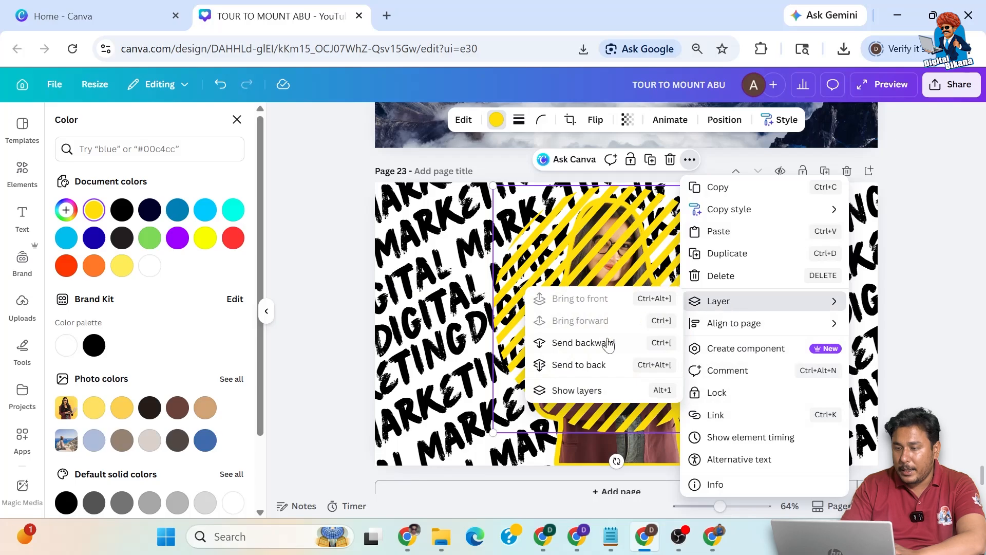
left_click(585, 345)
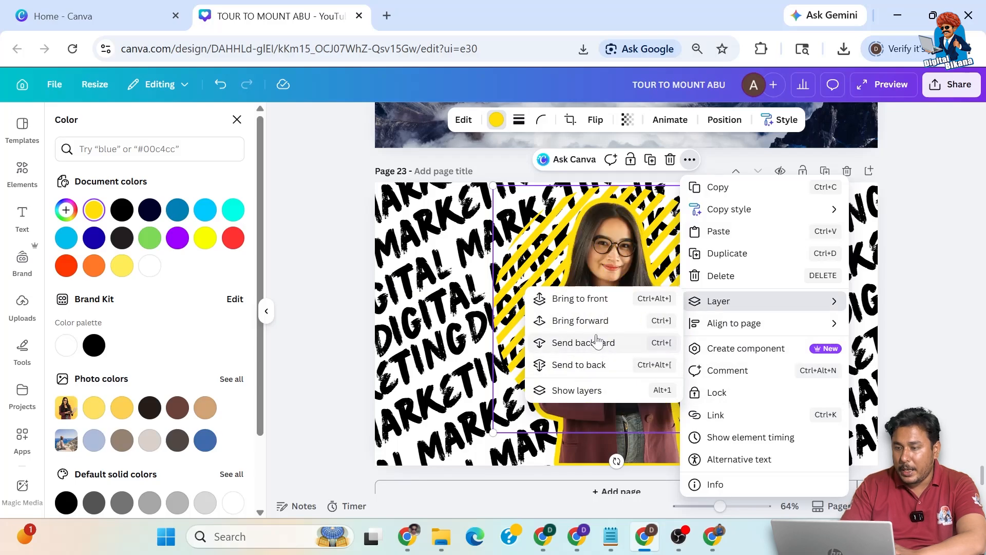
key("Escape")
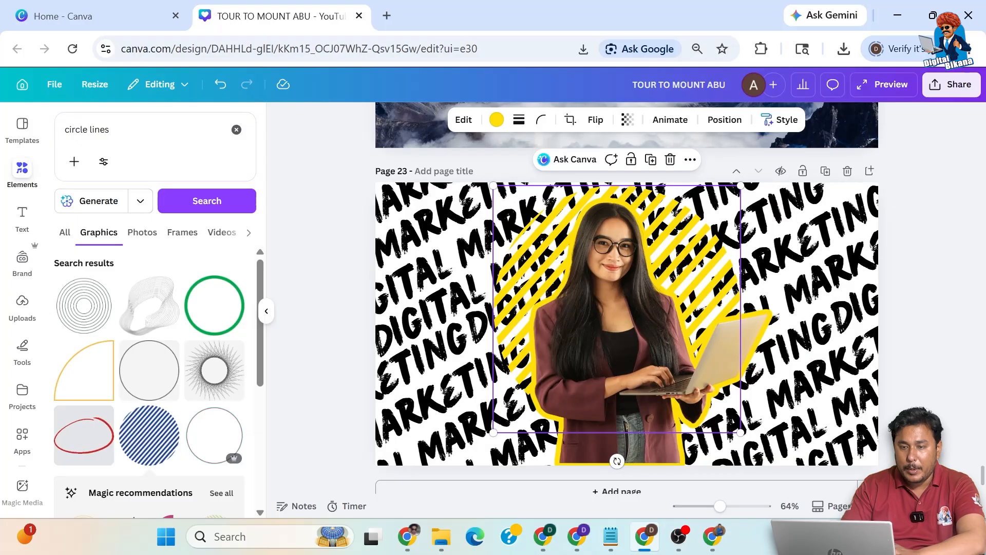
Search the graphics for "line texture"
left_click(100, 130)
left_click_drag(109, 129, 51, 136)
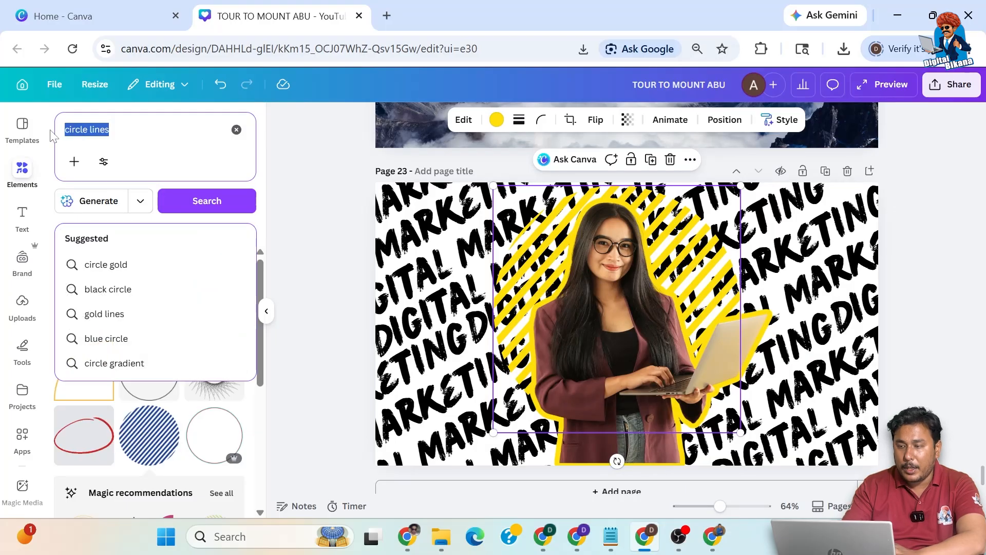
type("line")
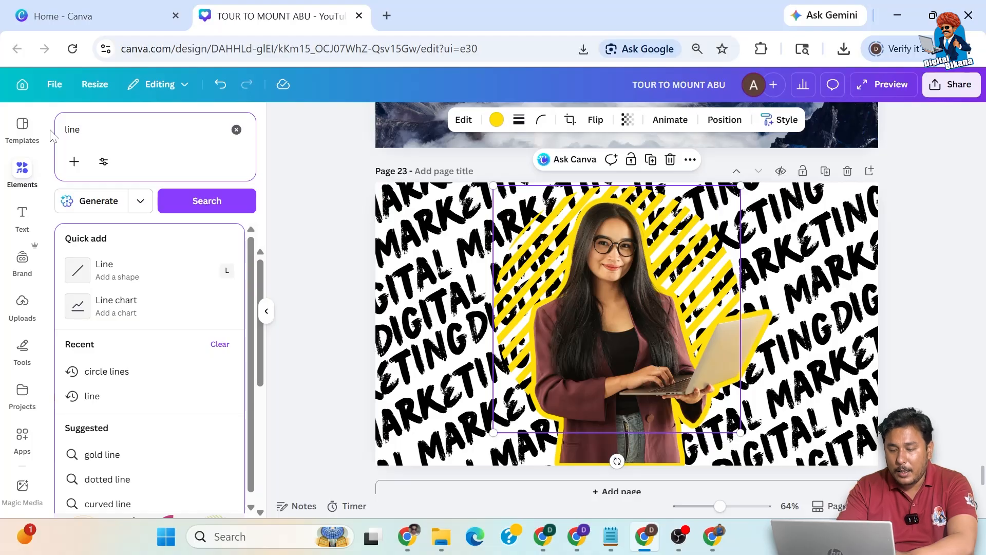
type(" texture")
key("Return")
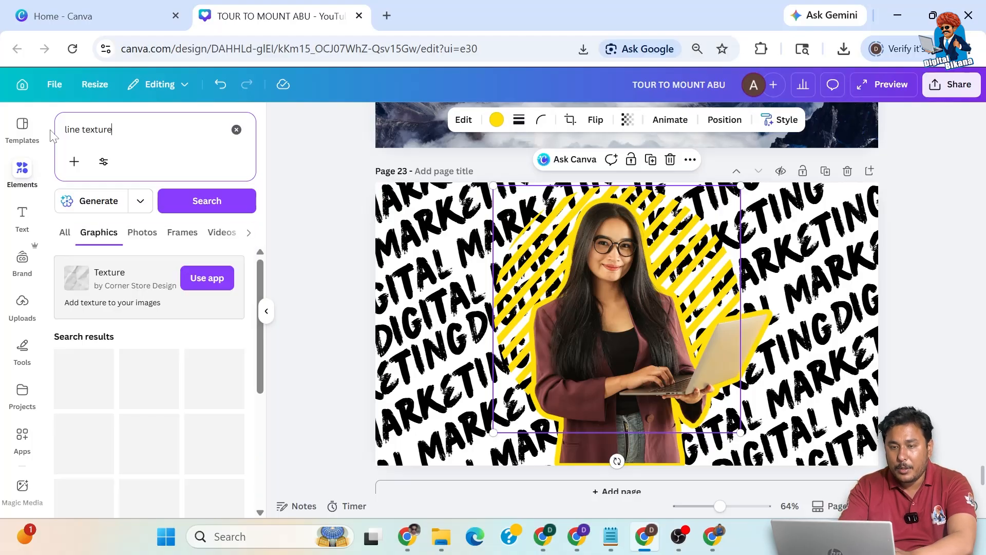
Add the ring-shaped wavy line mesh graphic and place it in the page's lower-left corner
scroll(129, 368, "down", 5)
left_click(128, 369)
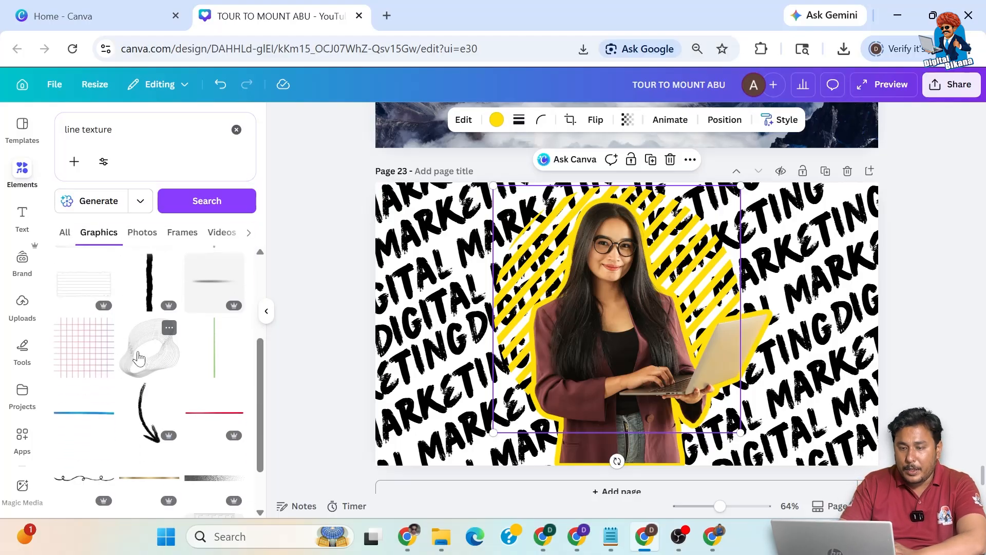
left_click_drag(631, 340, 426, 426)
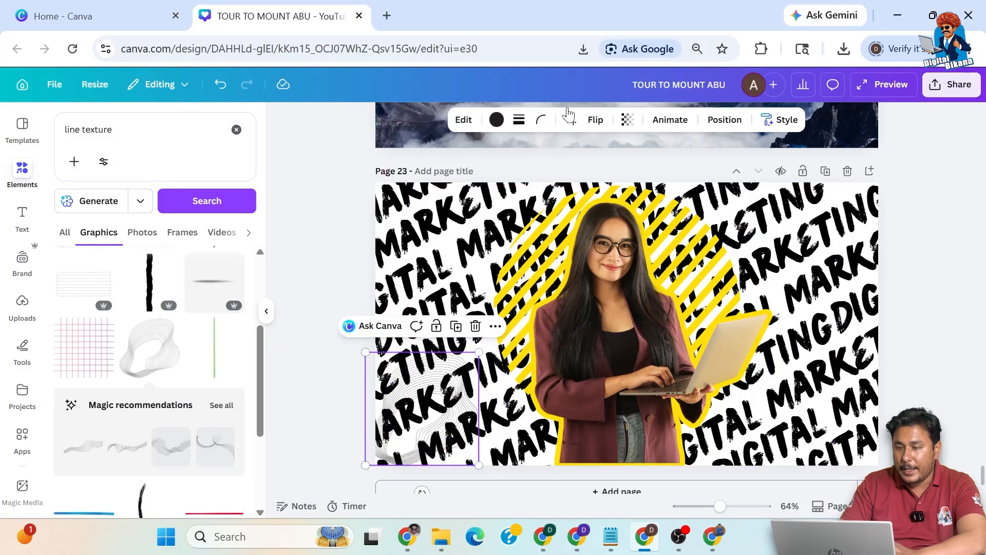
Recolour the ring-shaped wavy line mesh in the page's lower-left corner to yellow #ffdf09
left_click(497, 121)
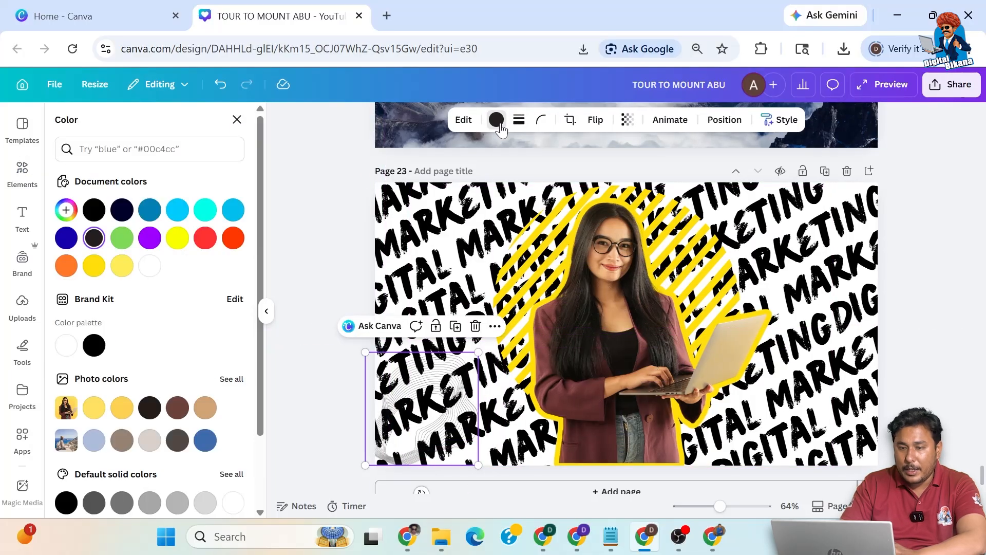
left_click(94, 266)
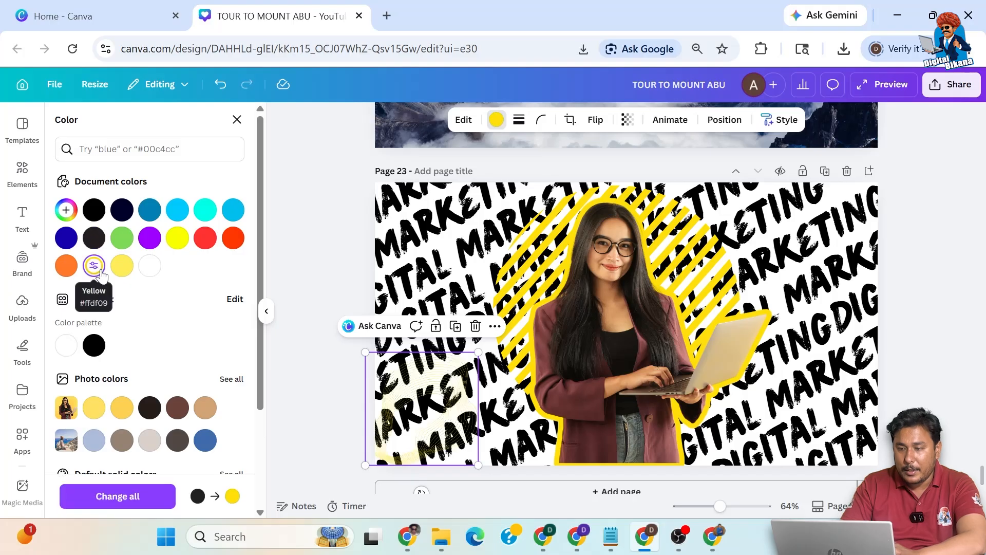
left_click(519, 120)
left_click(237, 120)
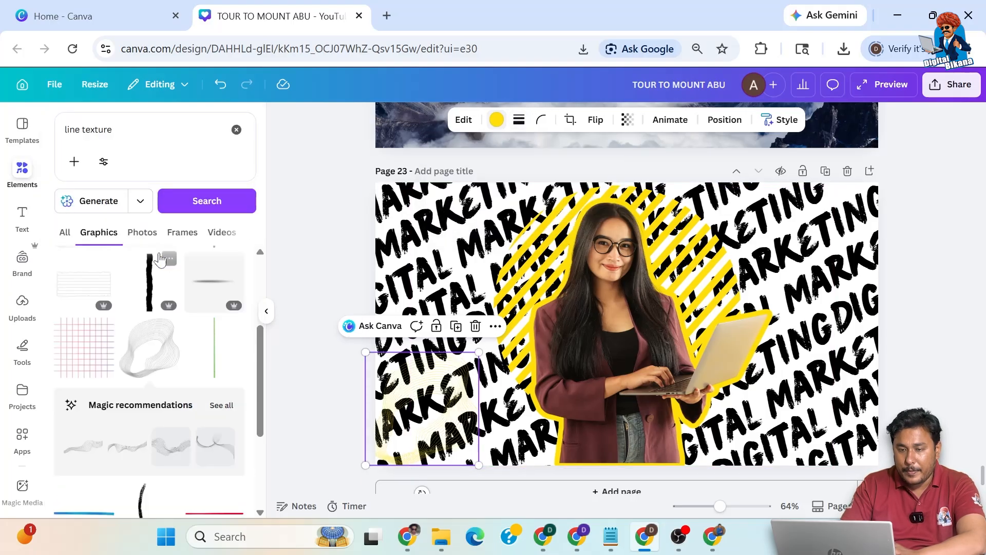
Add the brown crisscrossed scribble-line graphic from the line texture results and recolour it yellow
scroll(150, 380, "down", 3)
scroll(151, 381, "down", 5)
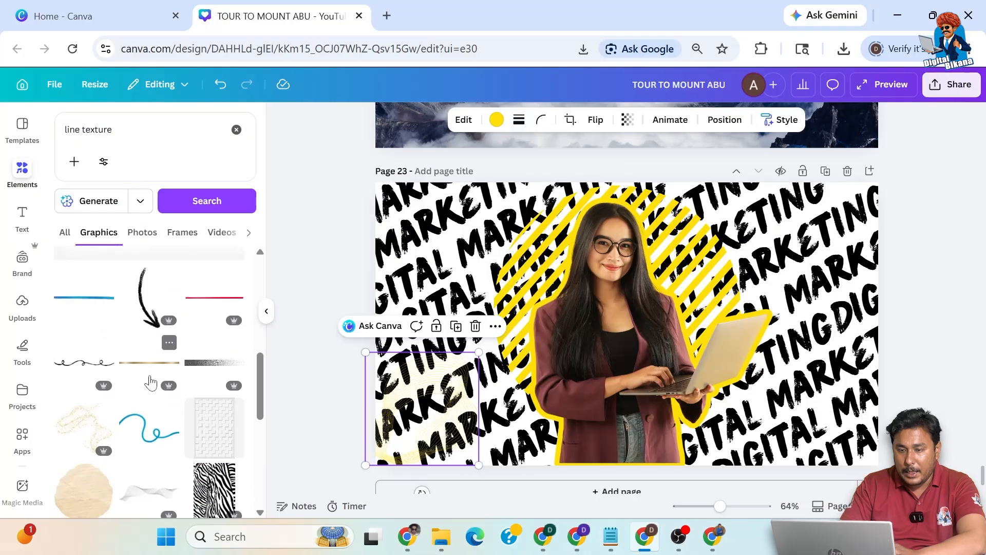
scroll(153, 381, "down", 10)
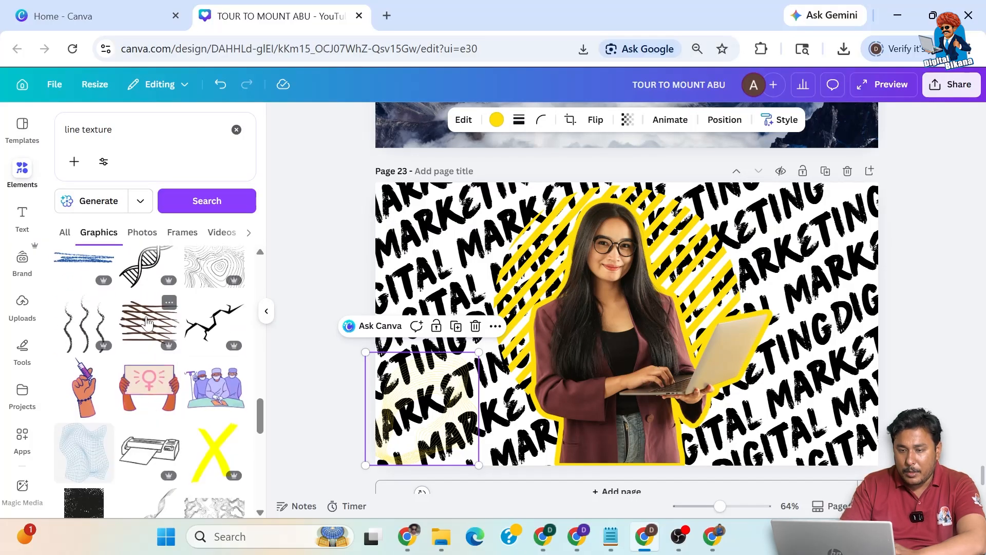
left_click(147, 330)
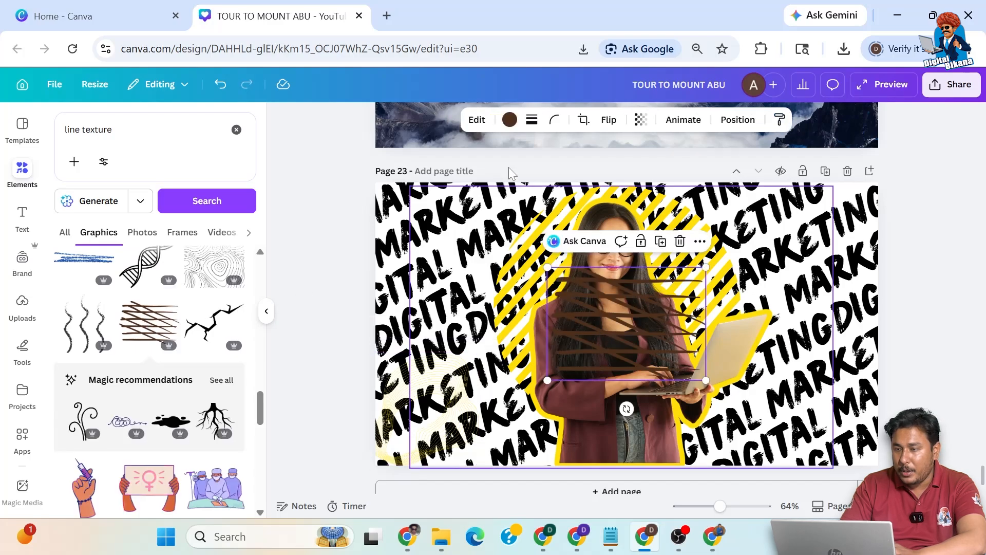
left_click(497, 121)
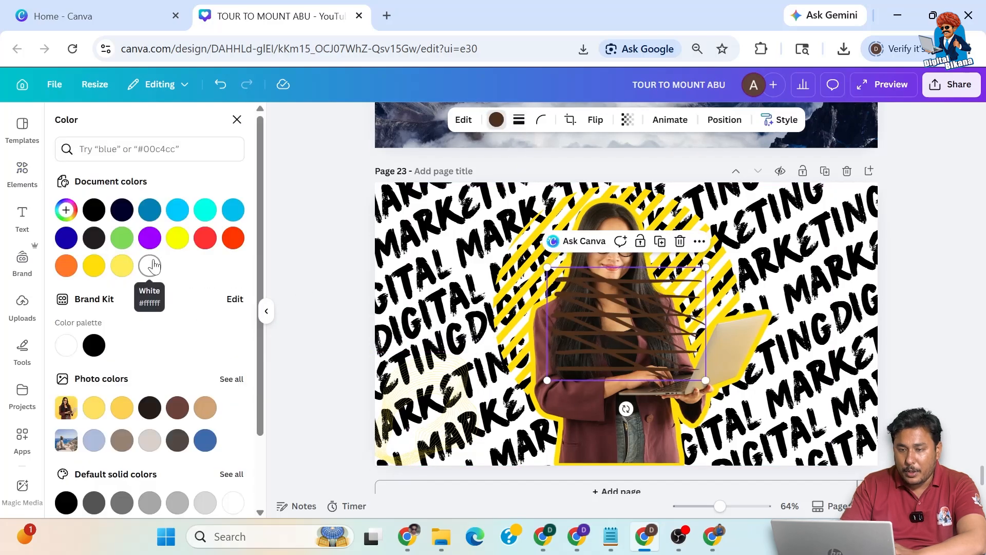
left_click(94, 408)
left_click(122, 266)
Move the yellow scribble lines into the page's upper-left corner, tilted diagonally and partly overhanging the page edge
left_click_drag(516, 294, 475, 241)
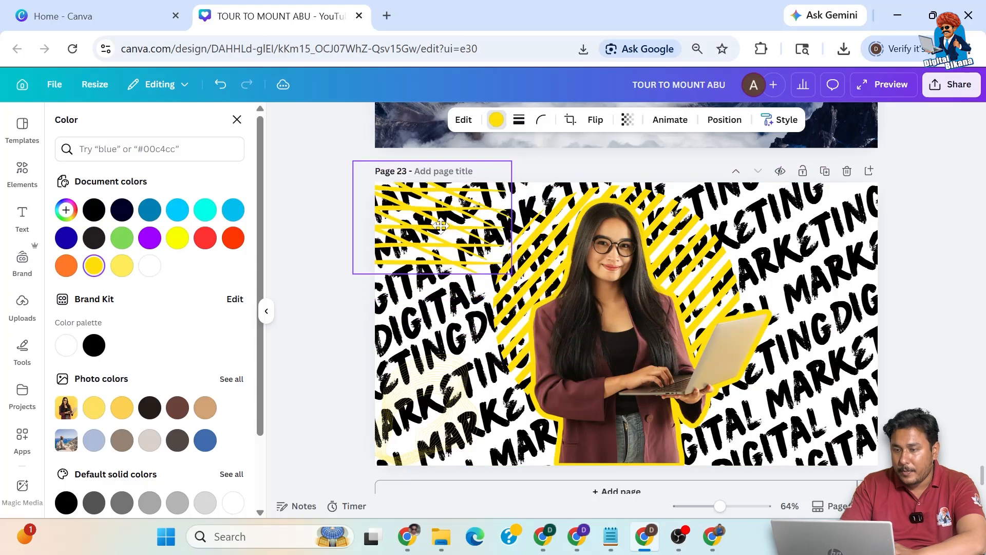
left_click_drag(539, 214, 543, 150)
left_click_drag(413, 252, 376, 224)
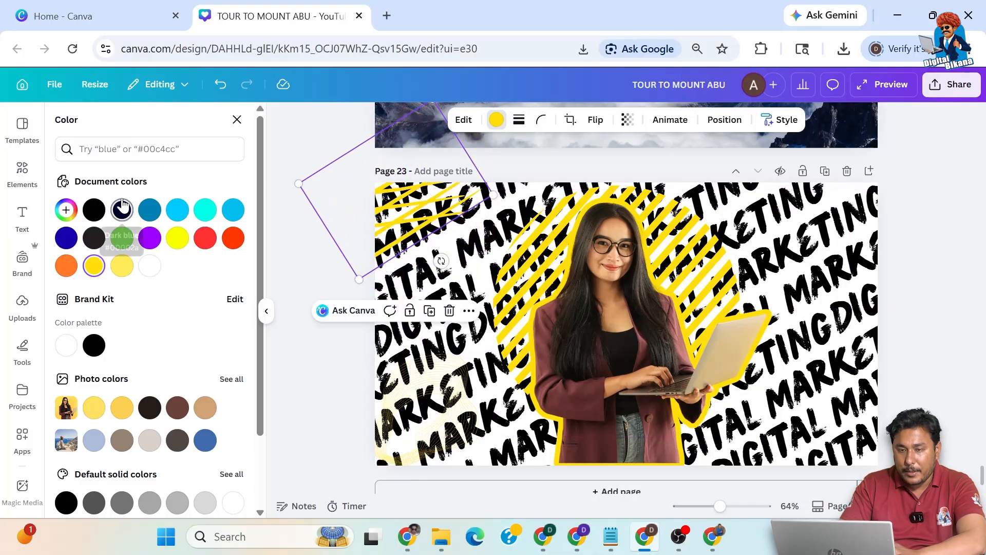
Add the slanted hatched parallelogram graphic in the page's upper-right corner and recolour its grey hatching to yellow #ffdf09
left_click(25, 172)
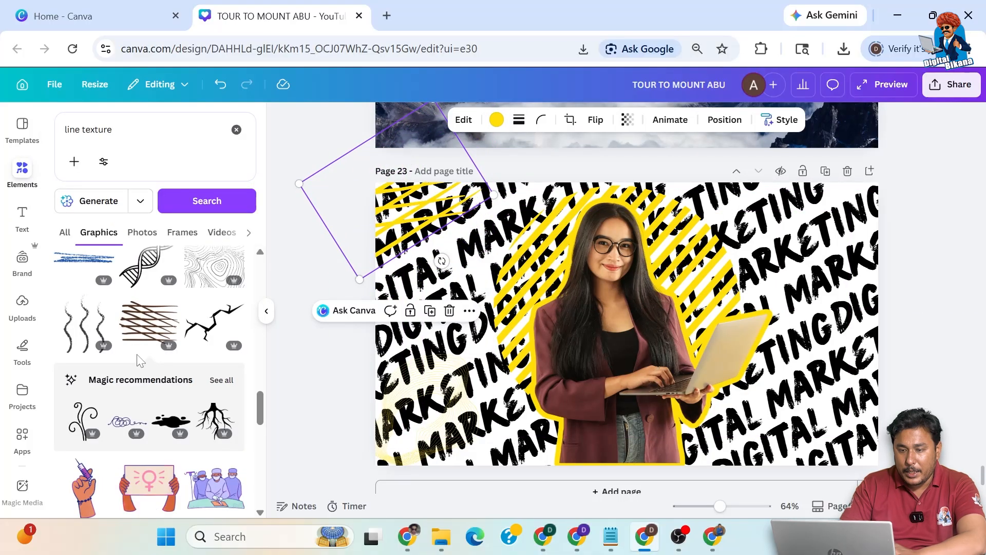
scroll(138, 360, "down", 10)
scroll(138, 356, "down", 10)
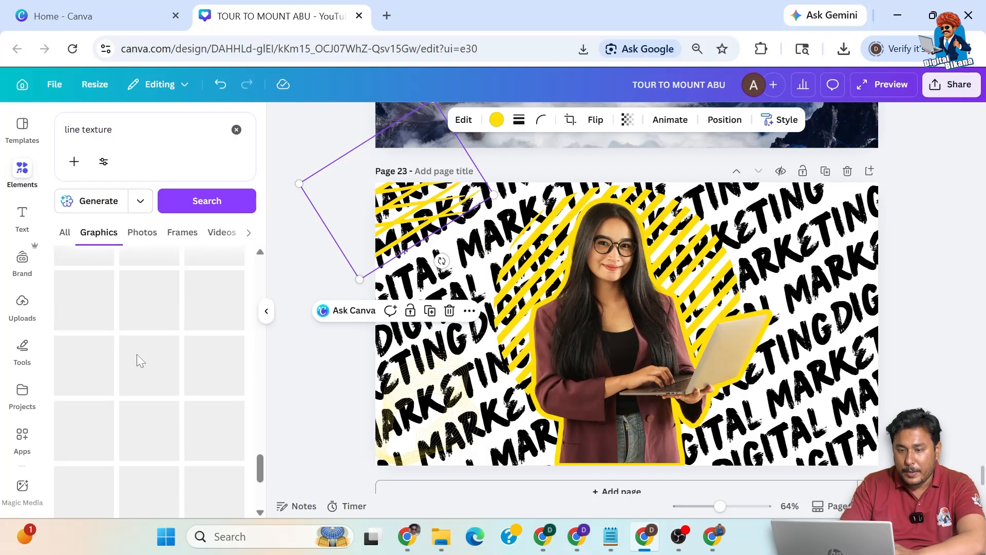
scroll(137, 354, "down", 8)
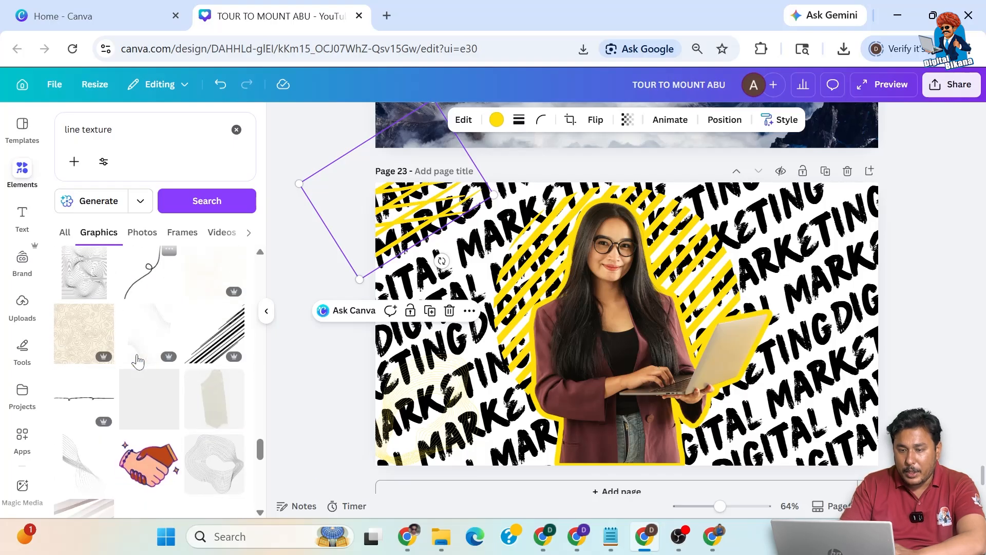
scroll(138, 361, "down", 2)
scroll(137, 361, "down", 5)
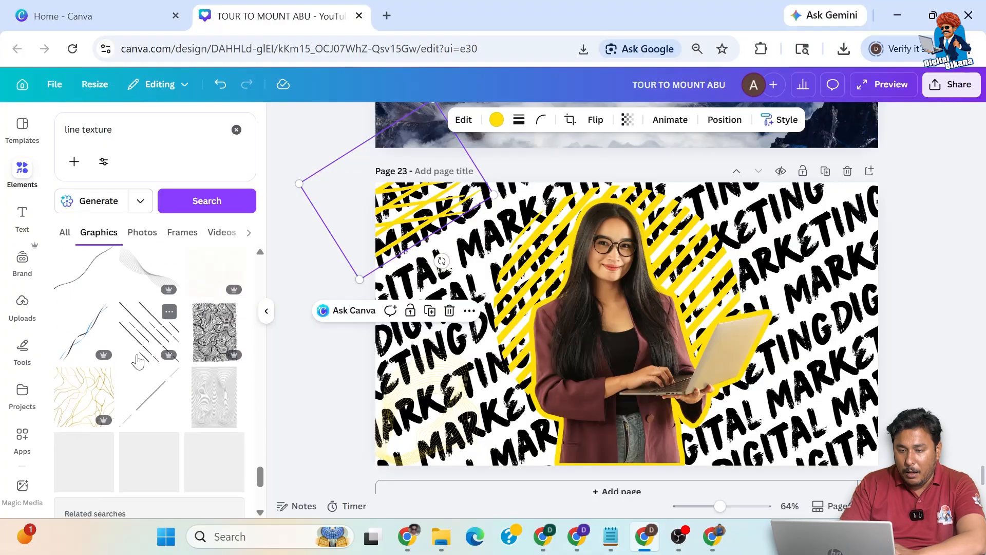
scroll(138, 359, "down", 5)
left_click(143, 353)
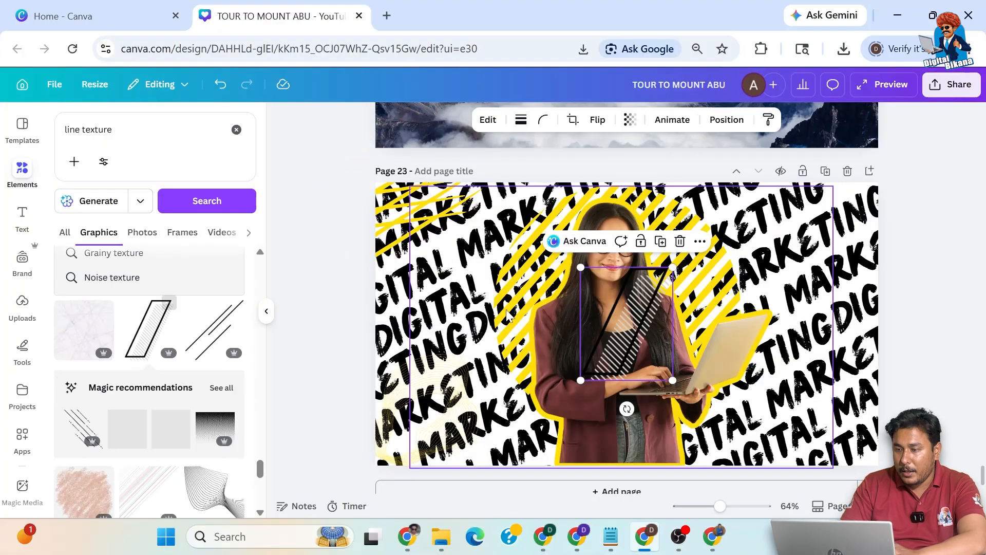
left_click_drag(622, 303, 832, 240)
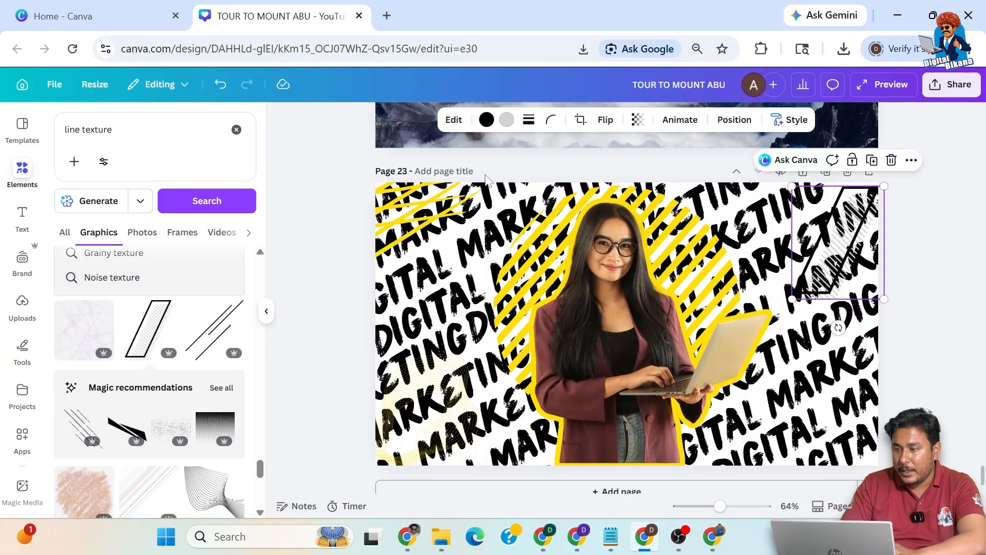
left_click(506, 120)
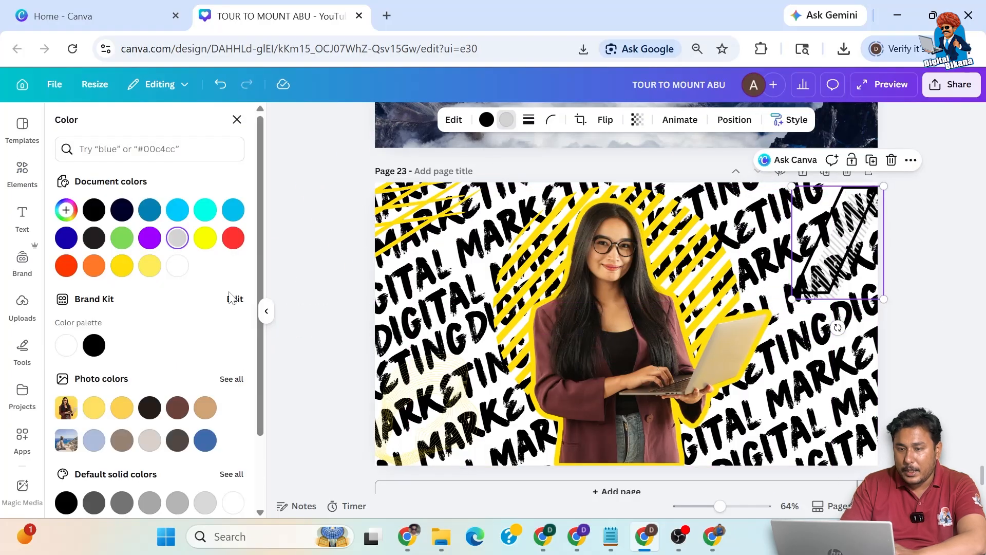
left_click(124, 268)
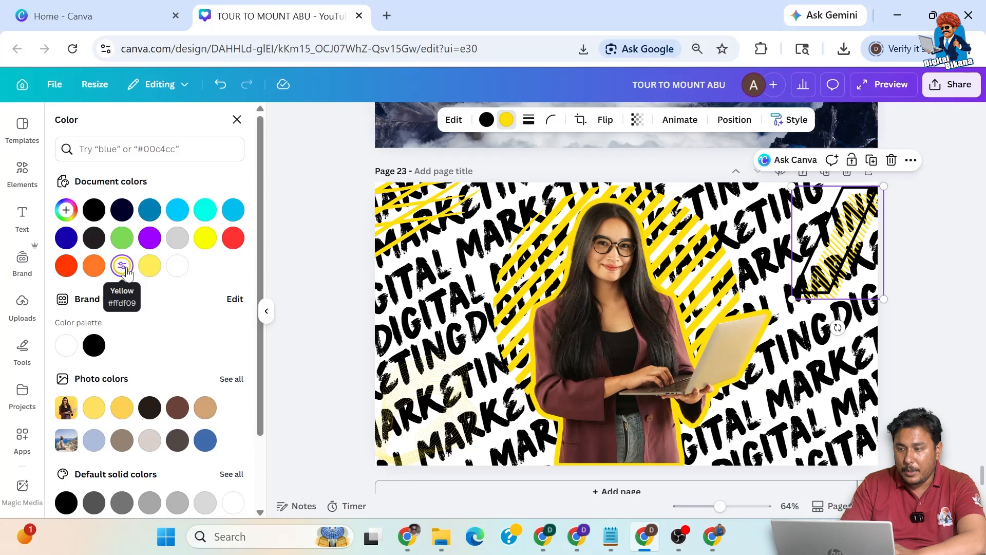
Look through the remaining line texture graphics for another decorative element
left_click(19, 184)
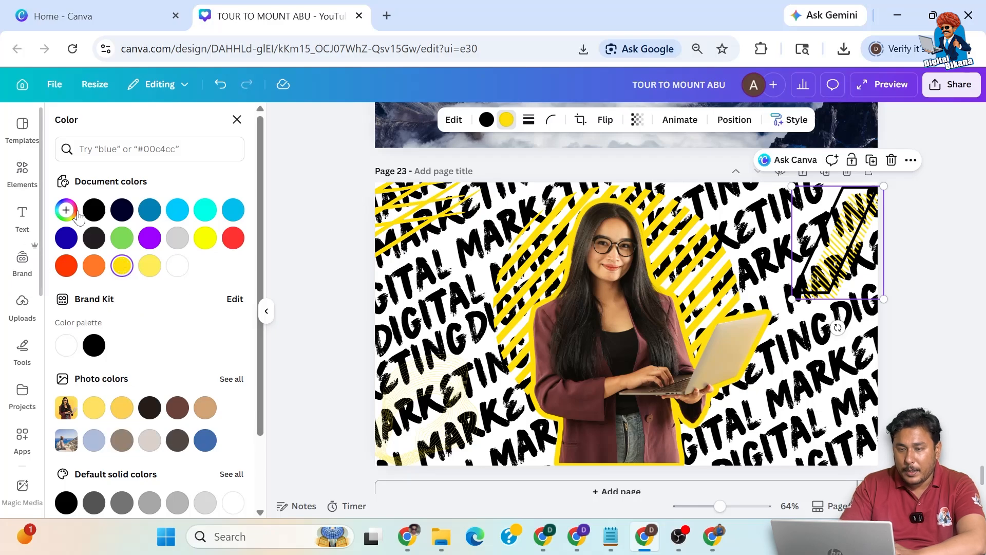
scroll(119, 355, "down", 10)
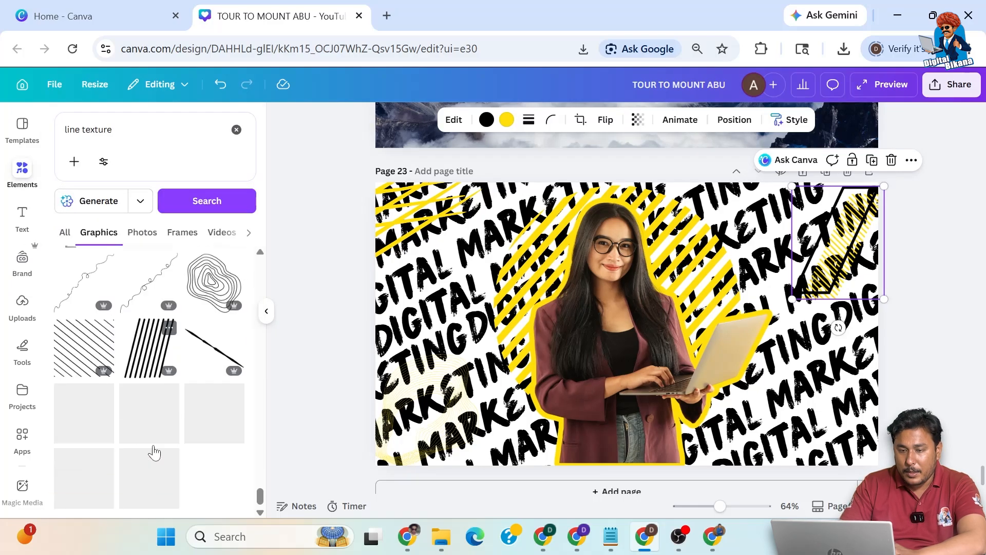
scroll(153, 445, "down", 2)
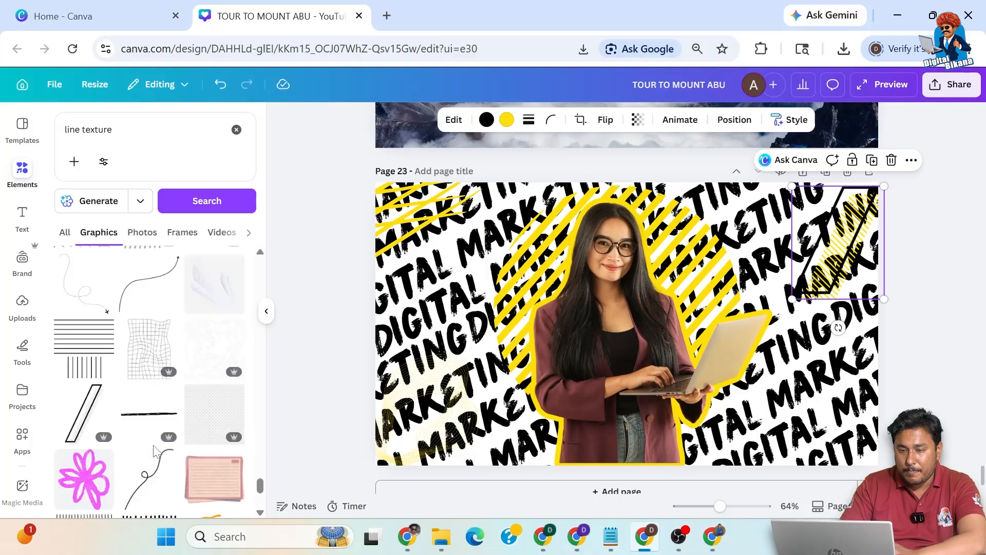
scroll(154, 450, "down", 6)
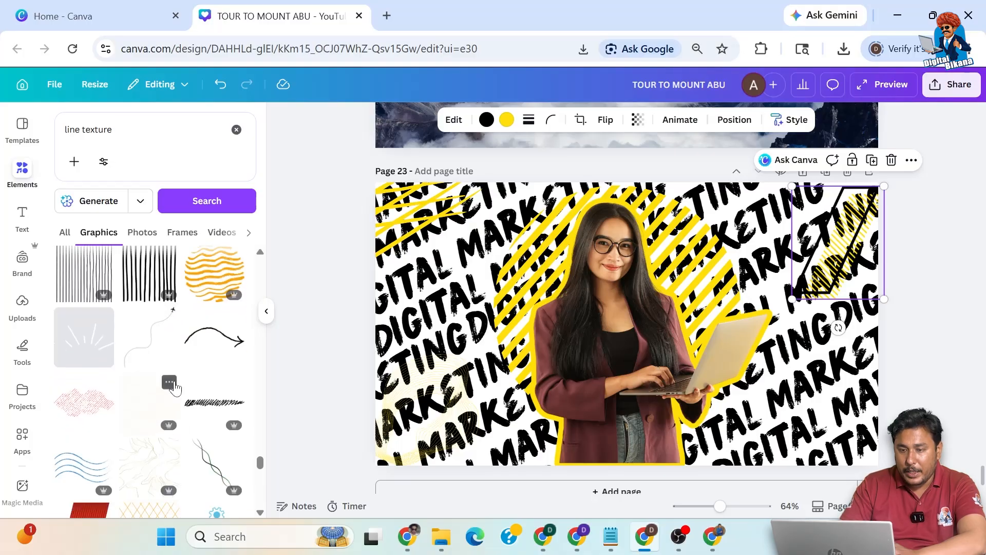
scroll(175, 388, "down", 7)
scroll(175, 388, "down", 4)
scroll(175, 388, "up", 3)
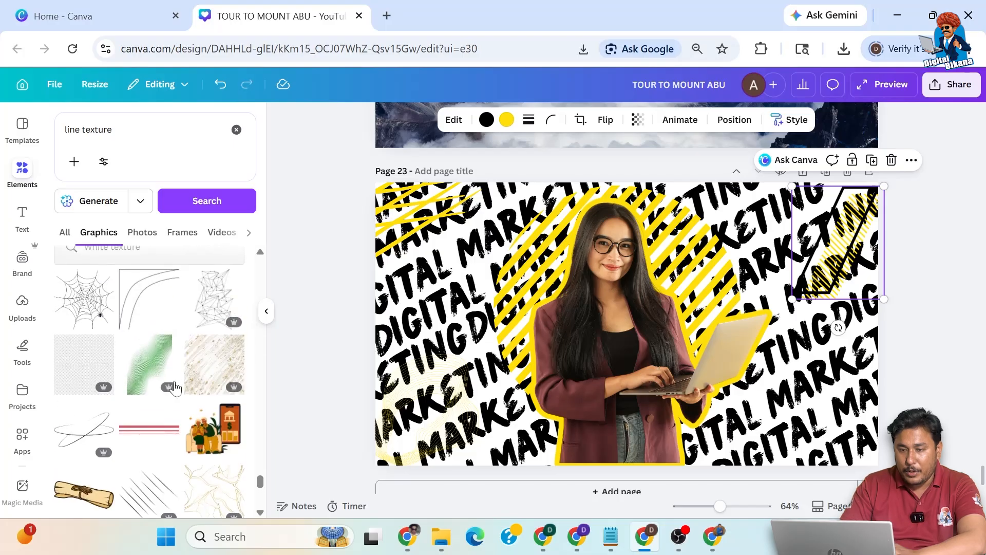
scroll(174, 388, "down", 5)
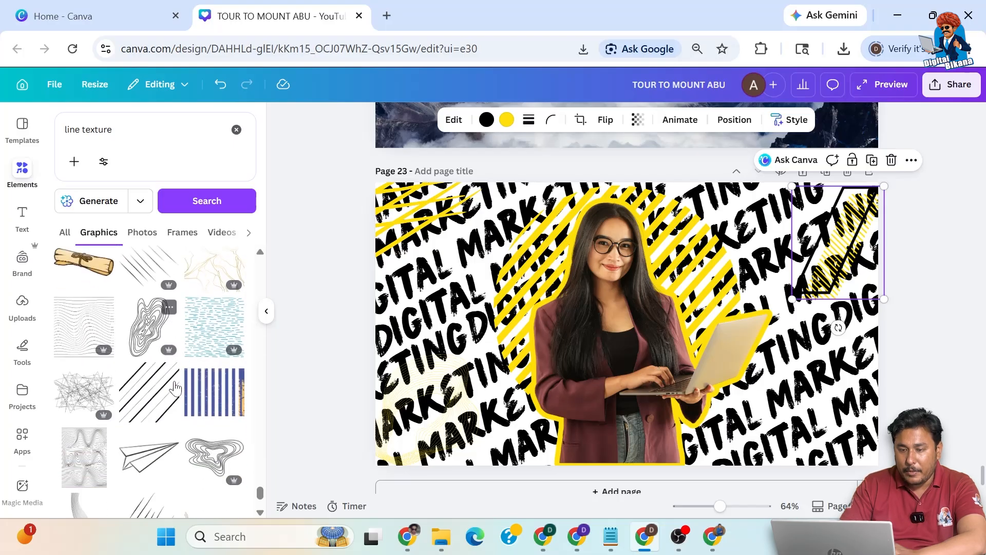
scroll(174, 388, "down", 8)
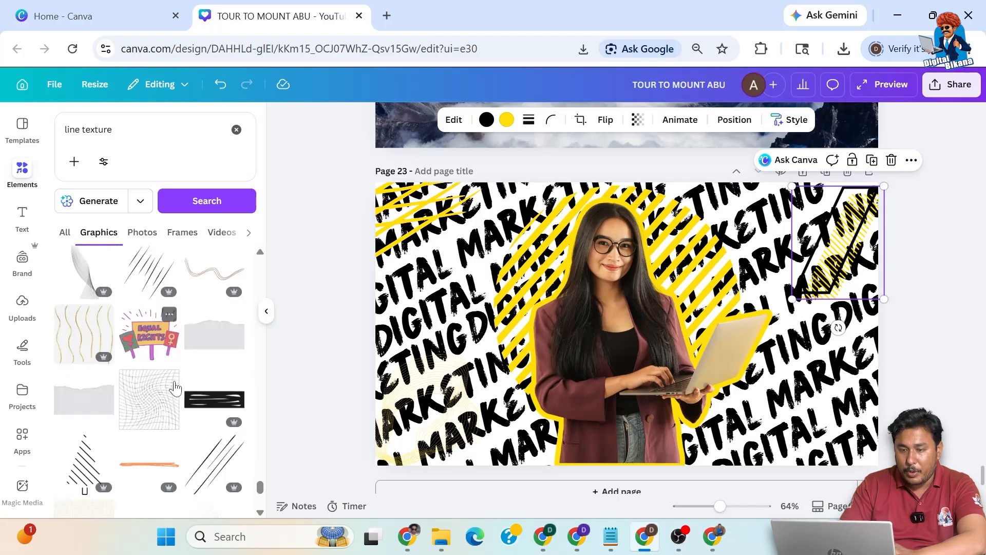
scroll(174, 388, "down", 5)
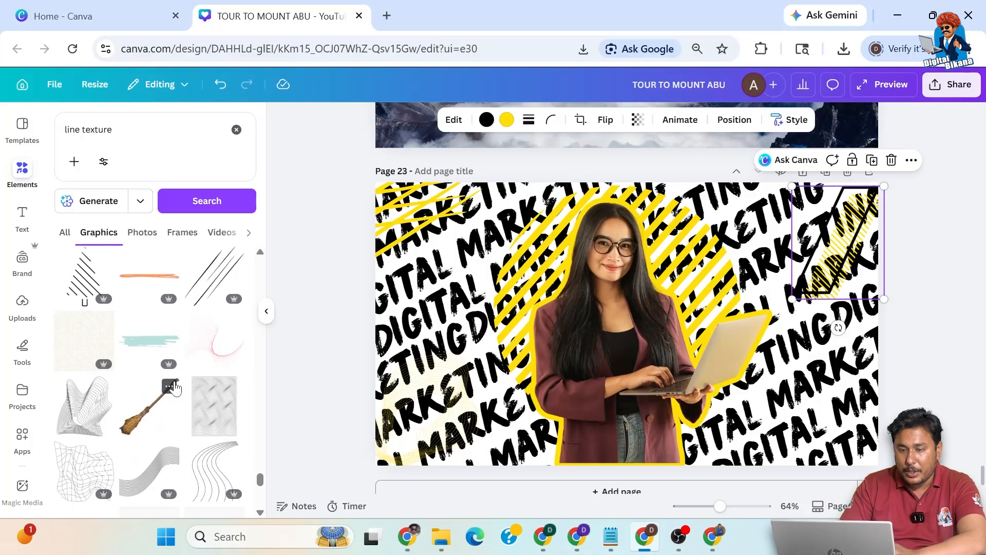
scroll(175, 388, "down", 8)
scroll(174, 385, "down", 5)
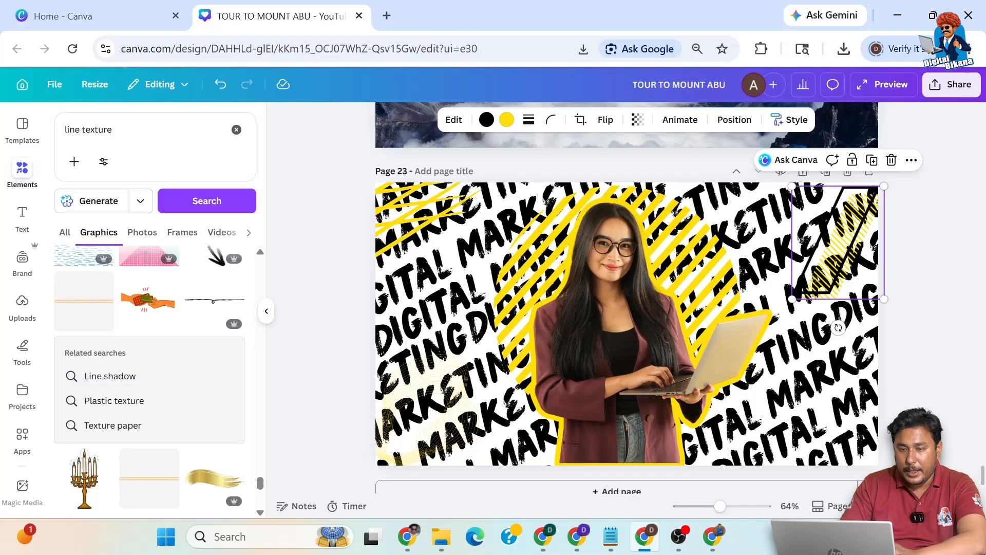
Replace the graphics search term with "star" and run the search
left_click(112, 129)
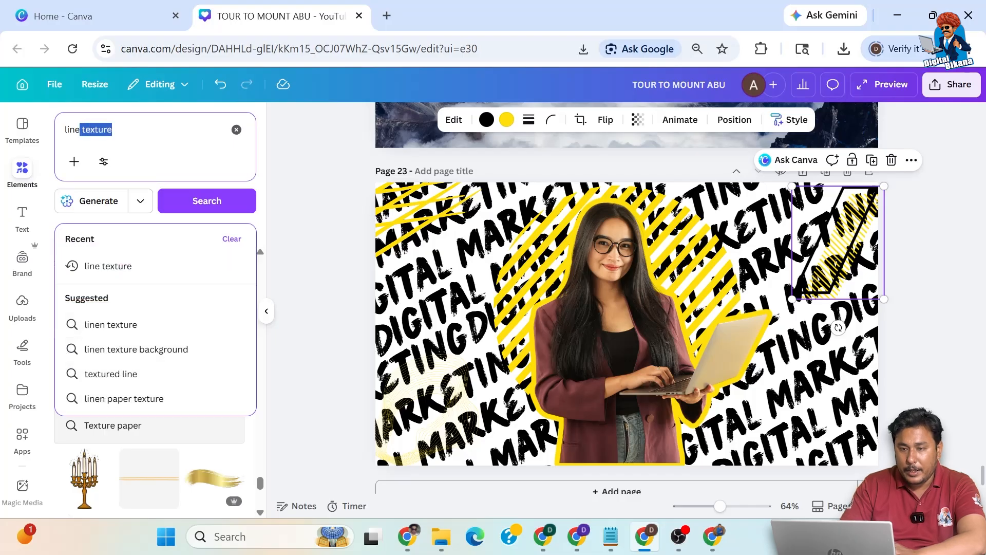
key("BackSpace")
key("BackSpace")
type("shap")
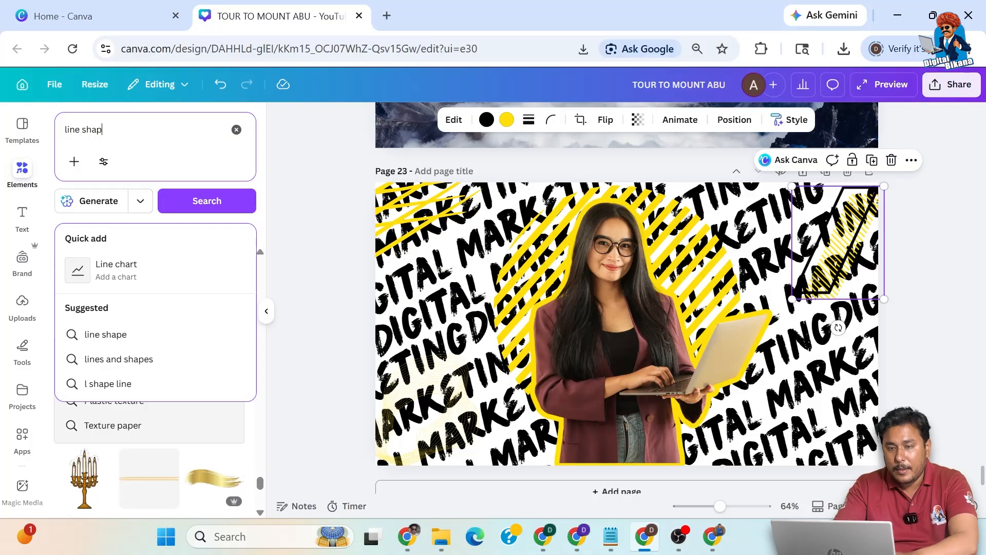
key("BackSpace")
key("BackSpace")
key("BackSpace")
type("ta")
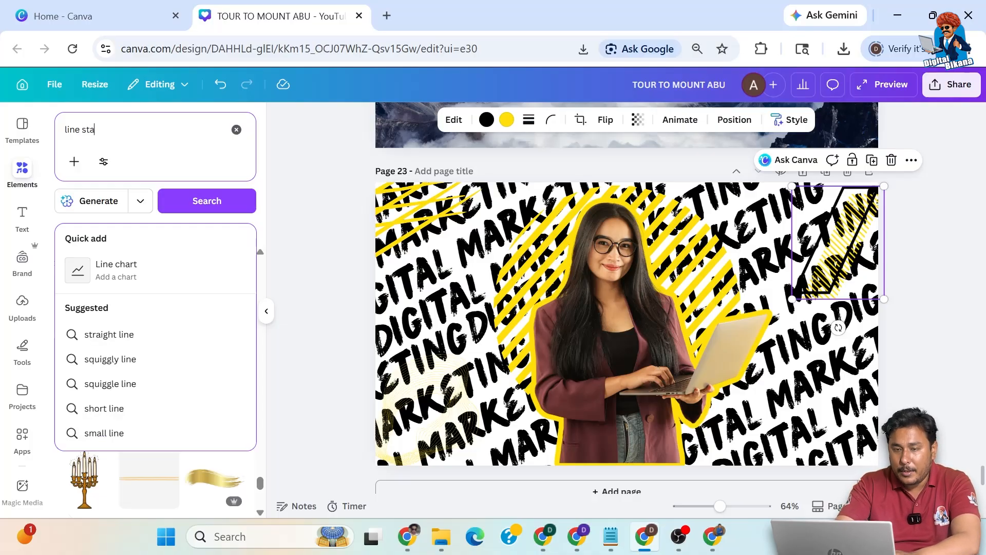
type("r")
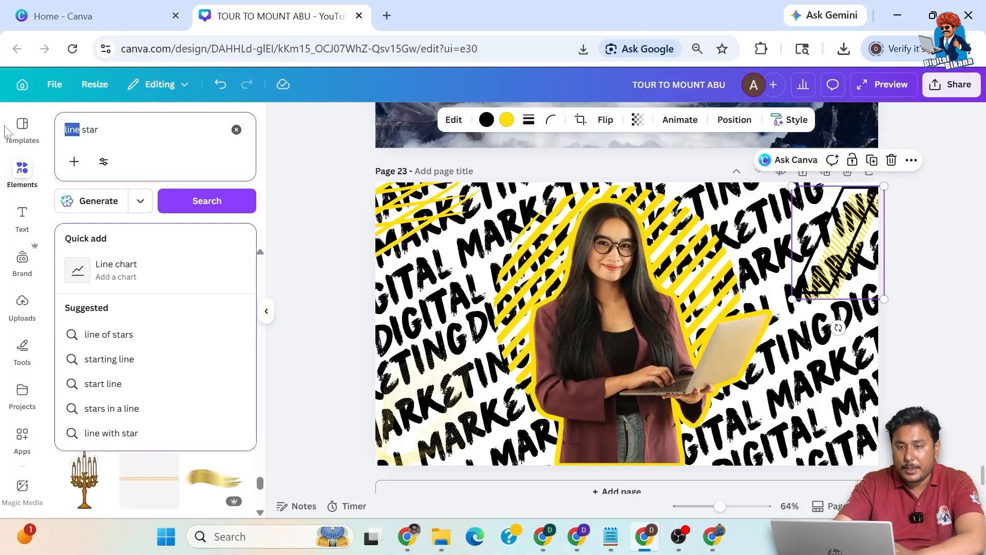
key("BackSpace")
key("Return")
Add the halftone dotted star graphic and recolour it from the document colours to yellow
scroll(169, 385, "down", 3)
scroll(168, 384, "down", 3)
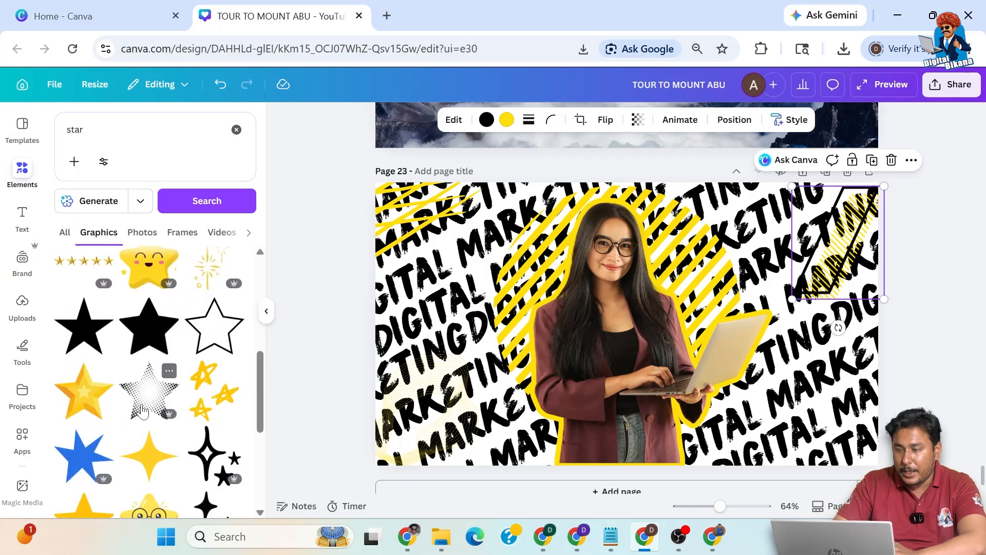
left_click(143, 411)
left_click(496, 121)
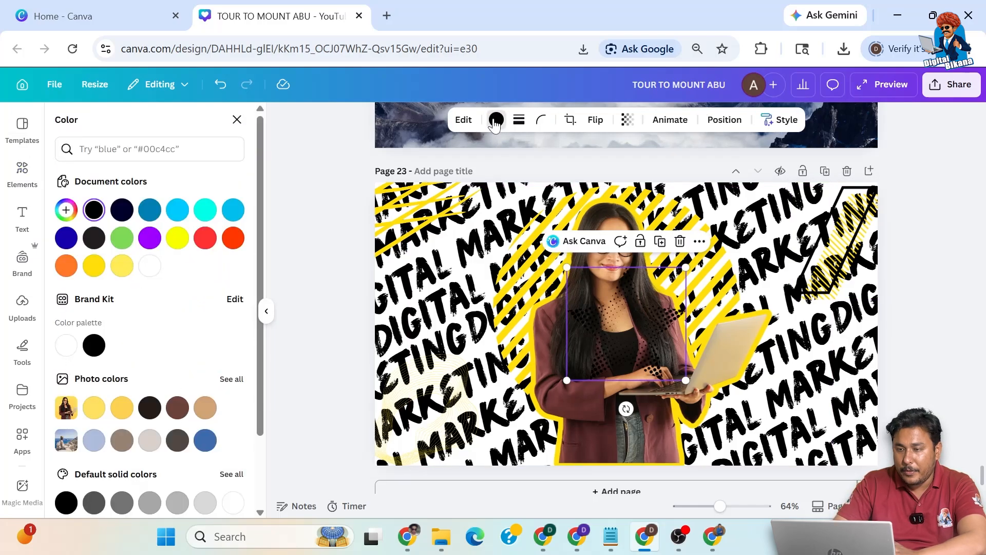
left_click(94, 266)
Place the dotted star in the page's lower-right corner and shrink it slightly
left_click_drag(616, 335, 808, 402)
left_click_drag(758, 337, 783, 361)
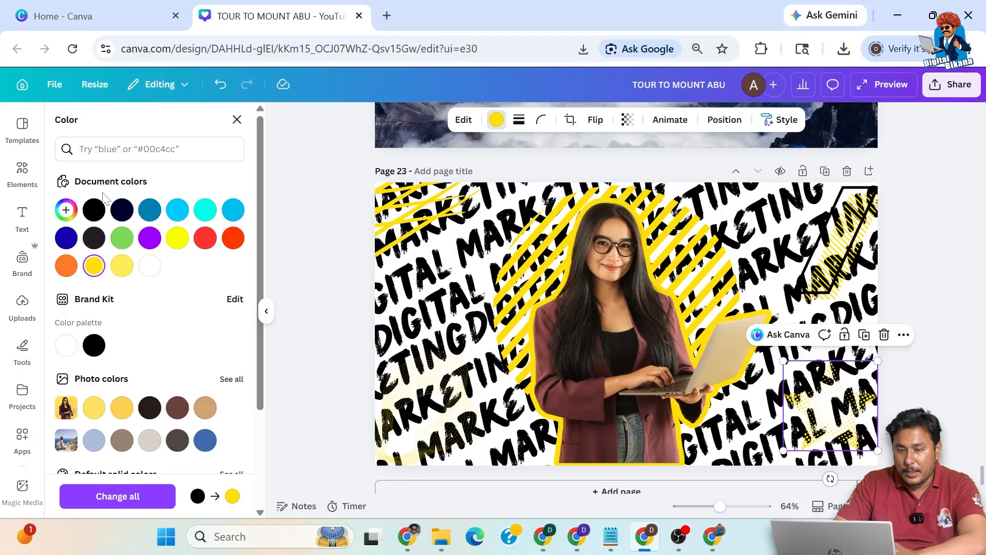
Add the graphic of three hand-drawn yellow stars and place it over the wavy mesh in the page's lower-left corner
left_click(30, 183)
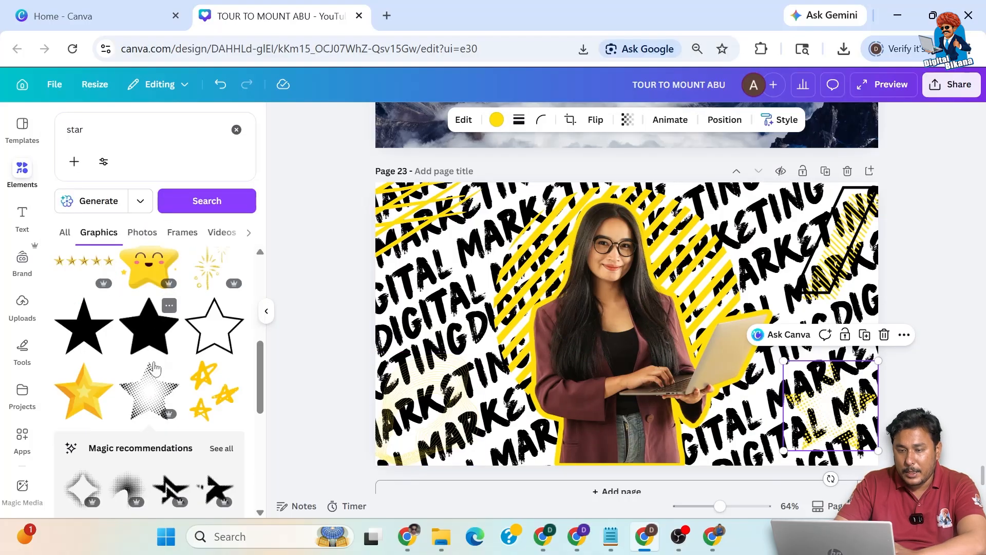
scroll(202, 338, "down", 2)
left_click(201, 338)
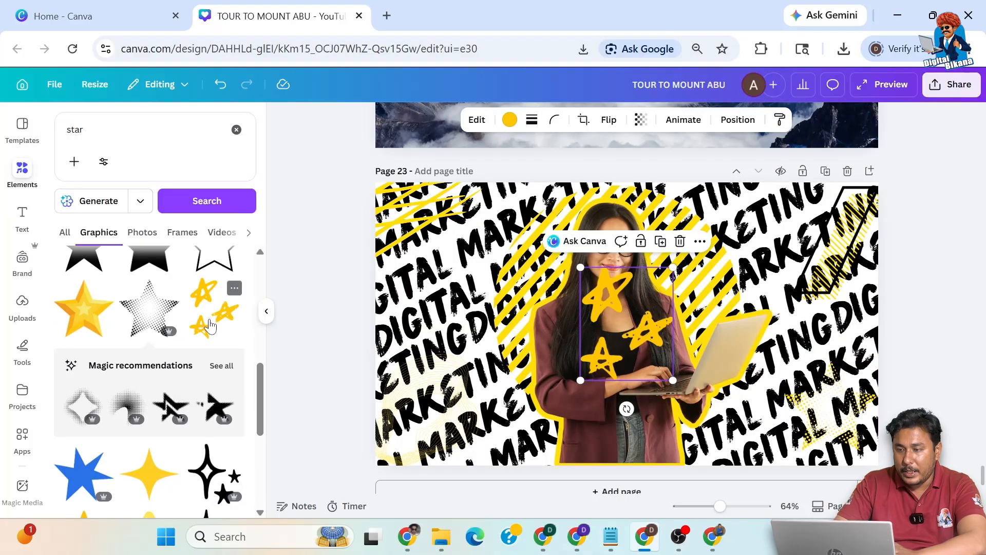
left_click_drag(617, 319, 431, 398)
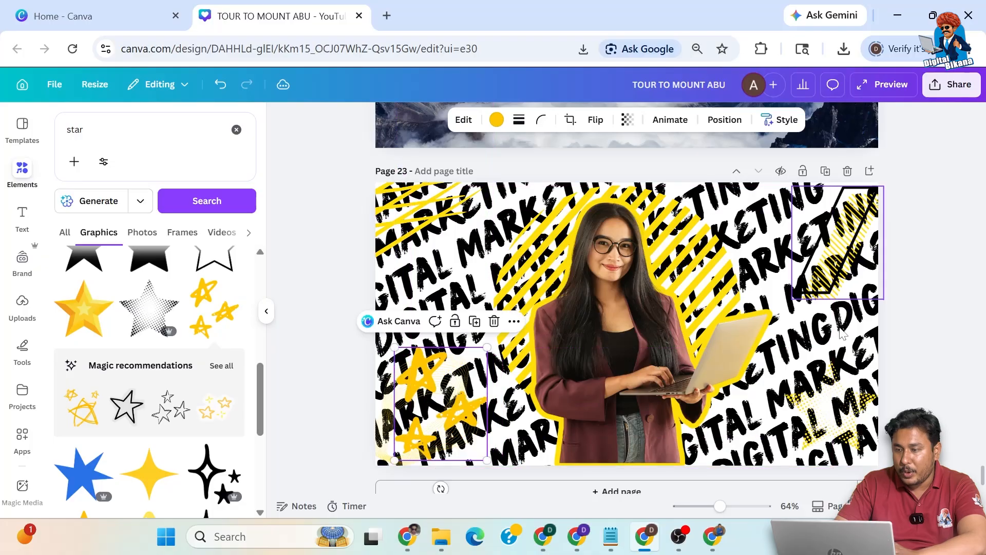
left_click(938, 306)
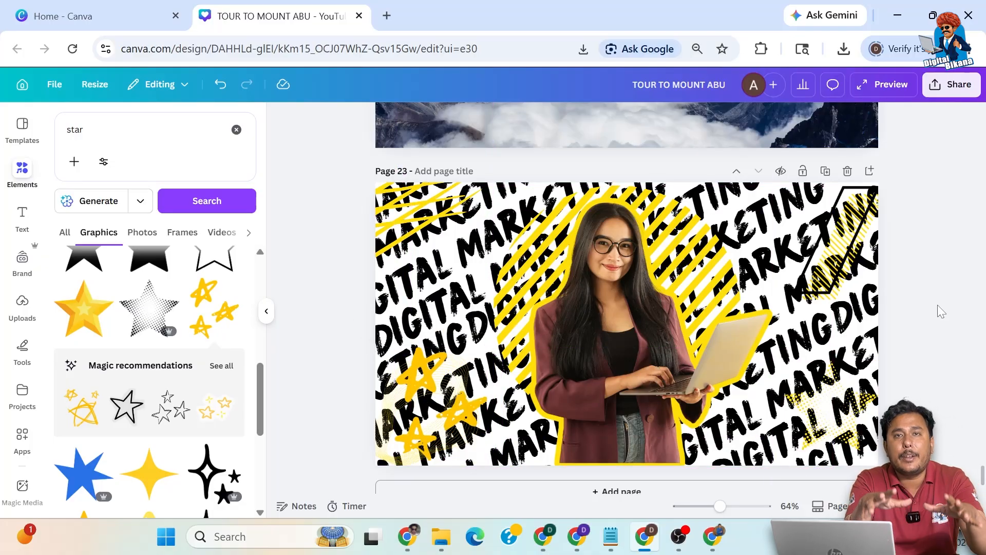